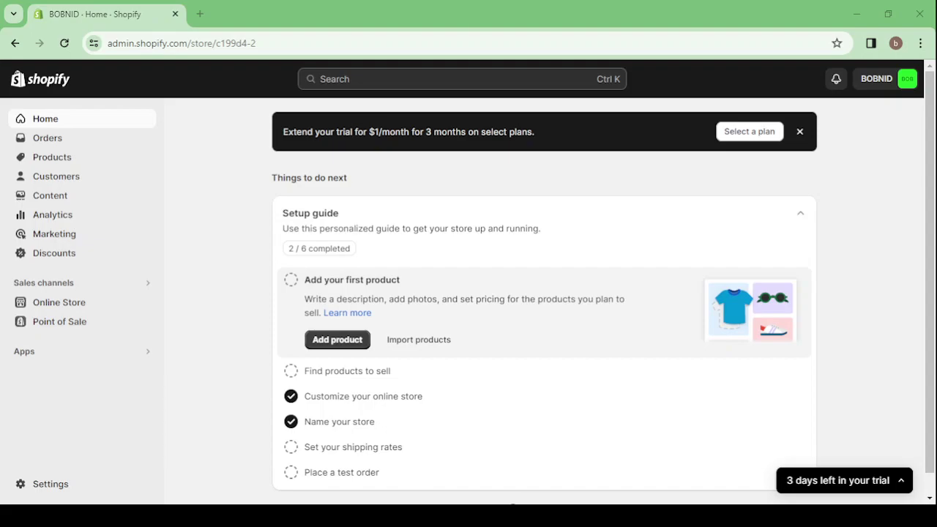
- Search Google for 'shopify' from a new browser tab
click(201, 13)
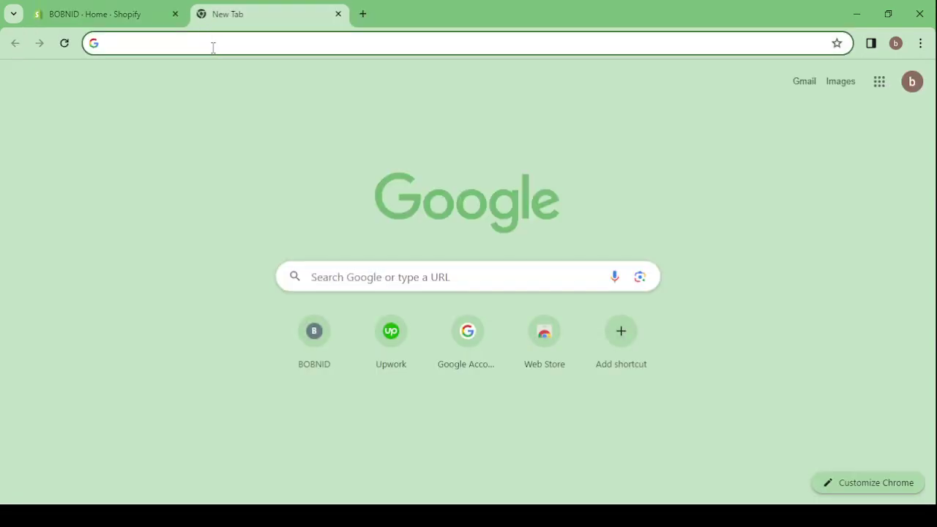
text(sh)
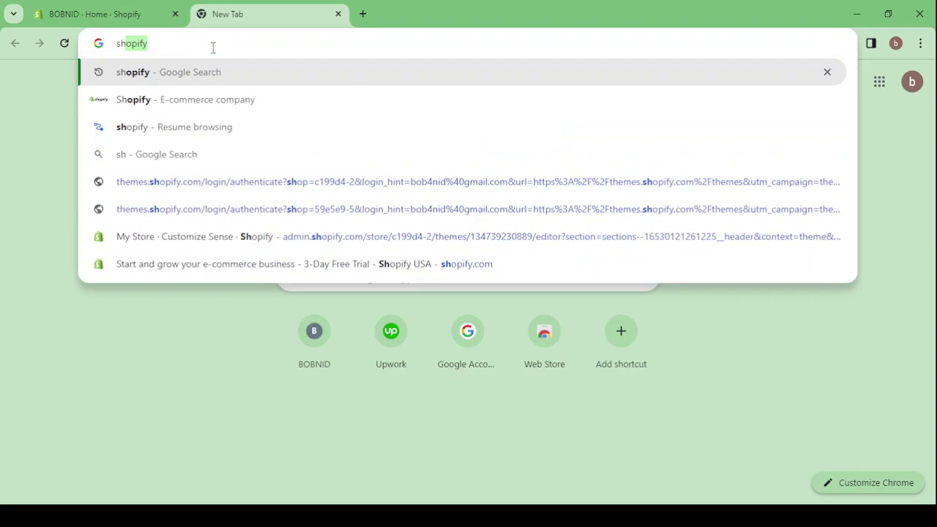
key(Return)
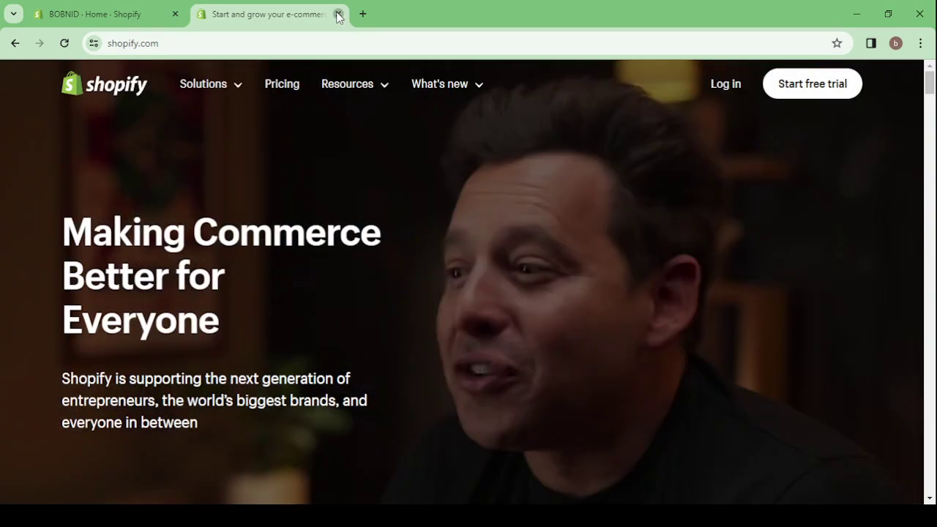
- Close the Shopify website tab, dismiss the trial banner and go to the Orders page
click(338, 14)
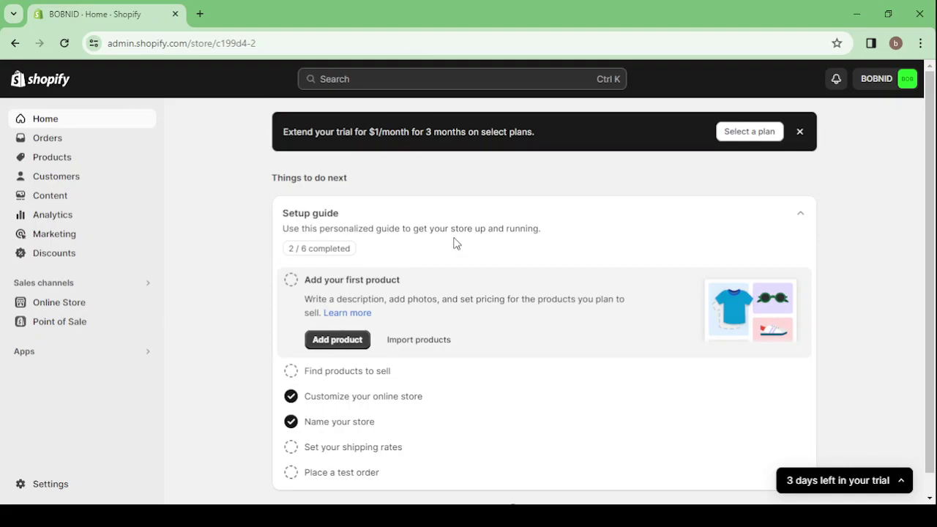
click(800, 131)
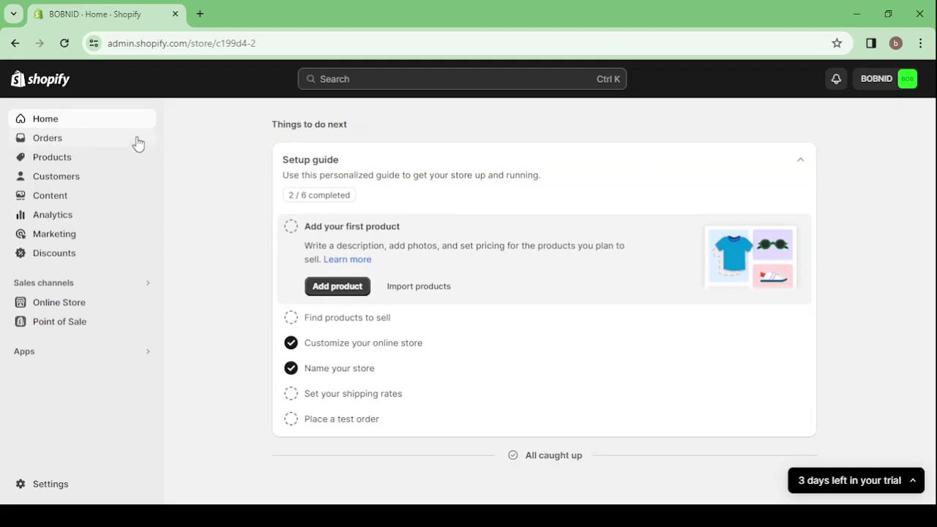
click(78, 146)
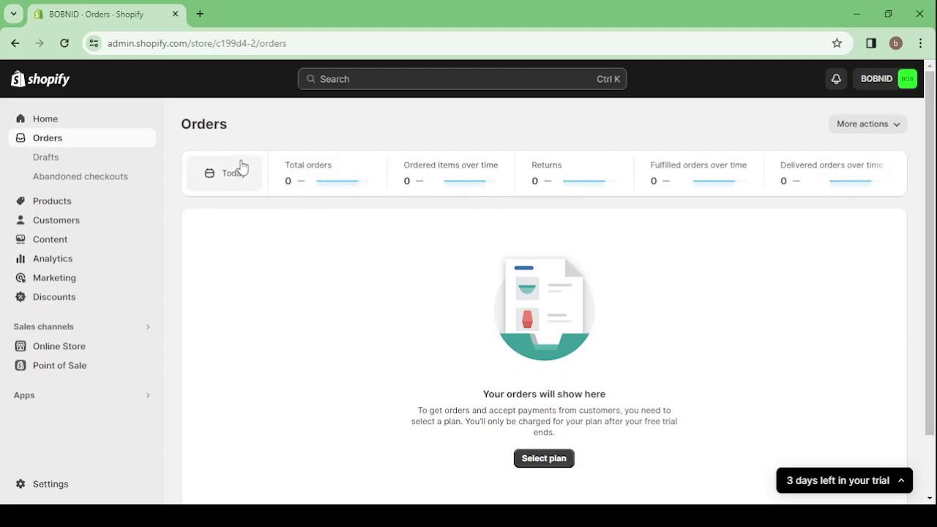
- Go to Products and start a new product with Add product
click(69, 206)
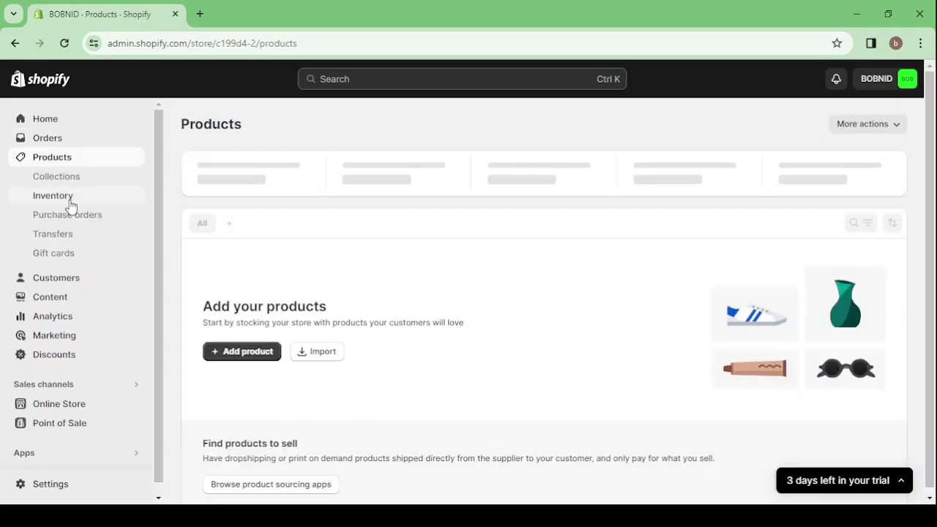
click(242, 352)
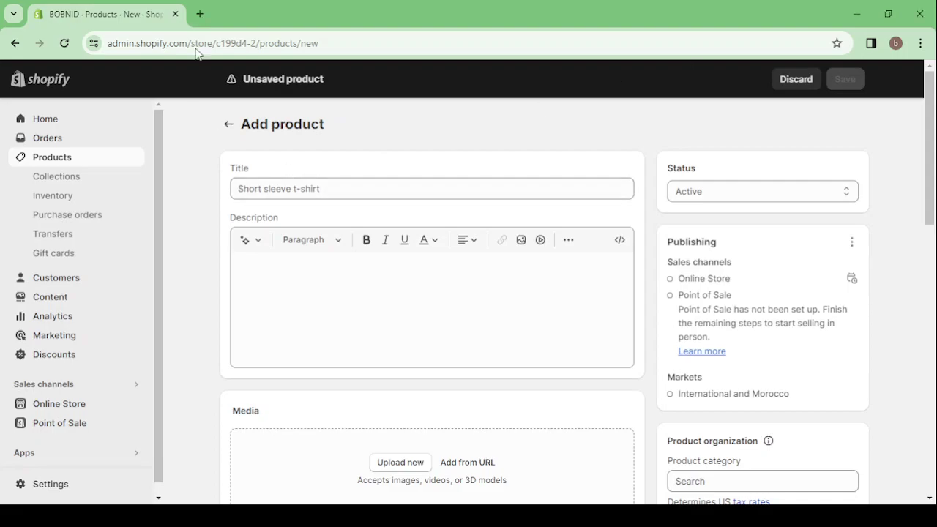
- Search Google Images for 'Premium Quality Goods' in a new tab
click(196, 12)
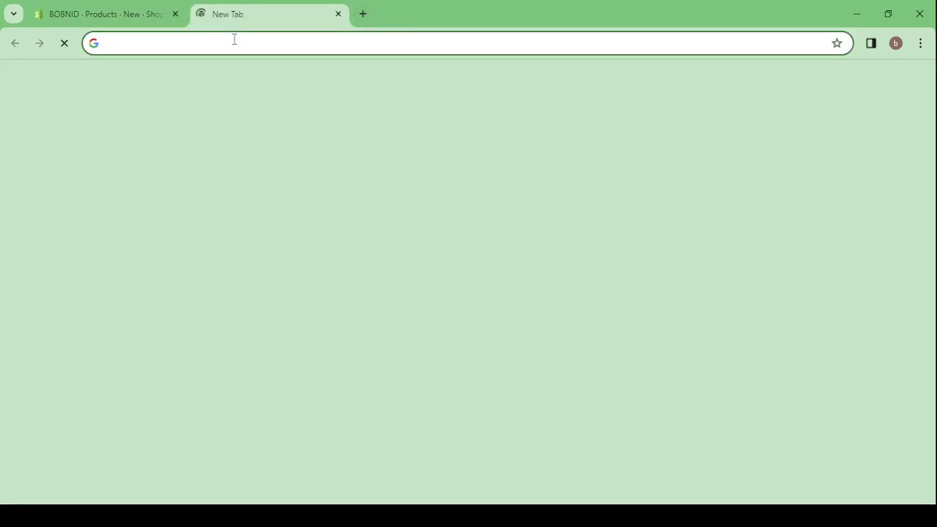
text(Premium Quality Goods)
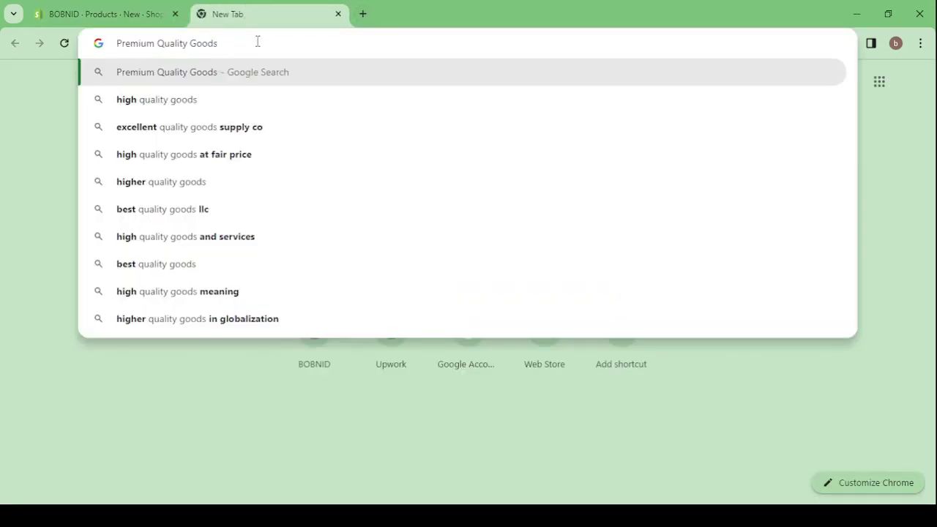
key(Return)
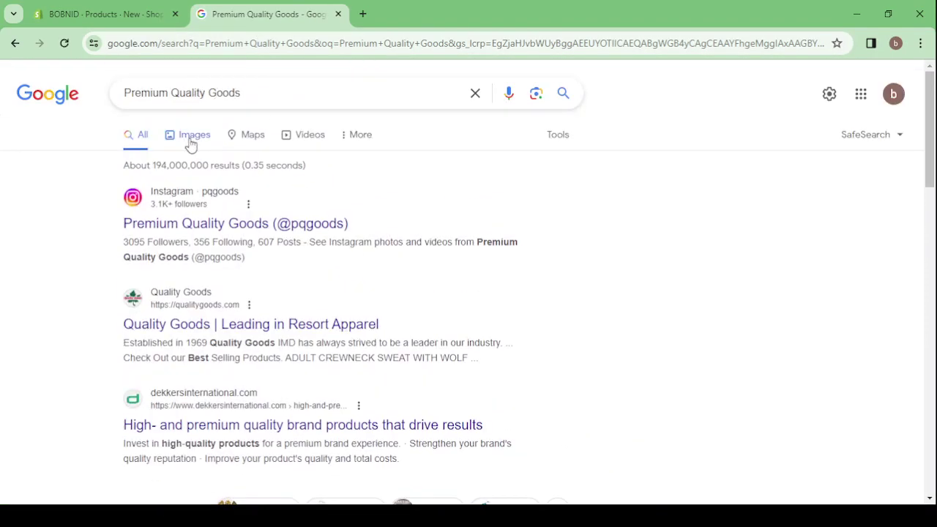
click(190, 142)
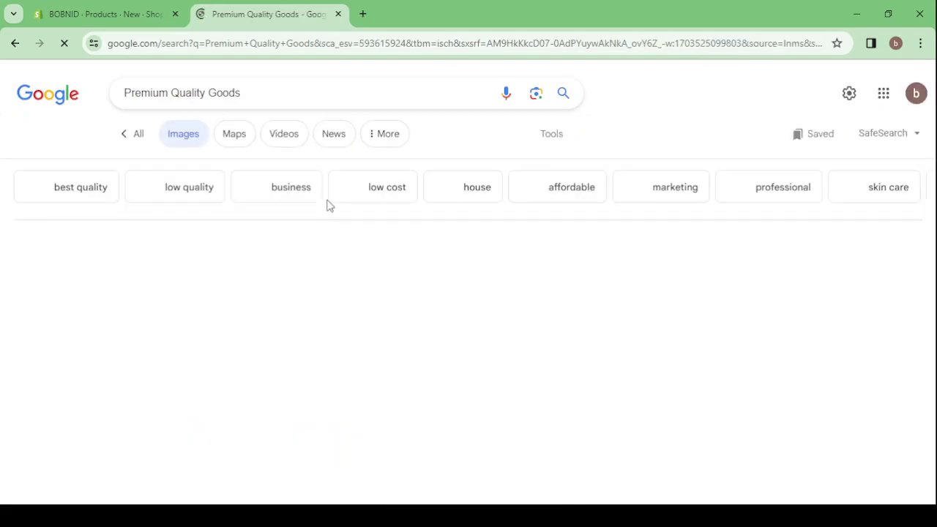
- Scroll down through the Premium Quality Goods image results
scroll(397, 273, down, 1)
scroll(397, 273, down, 2)
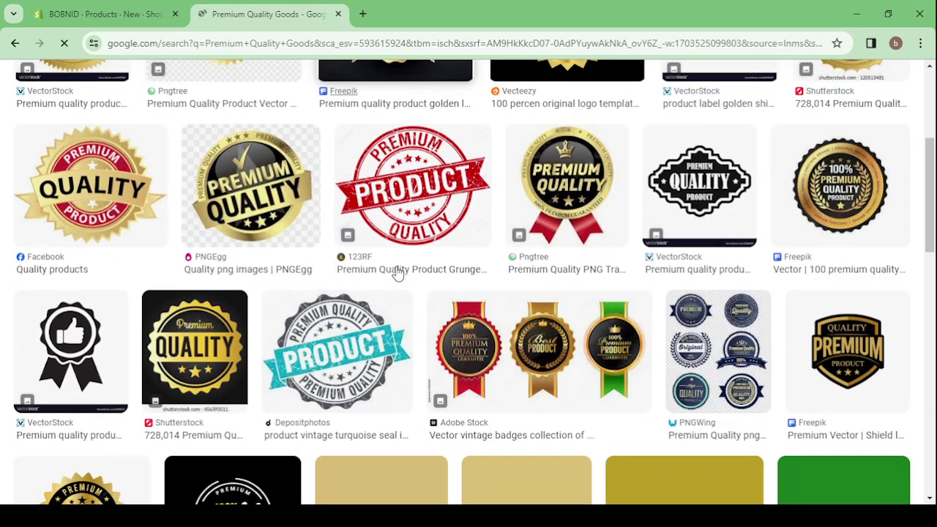
scroll(397, 273, down, 3)
scroll(397, 273, down, 3)
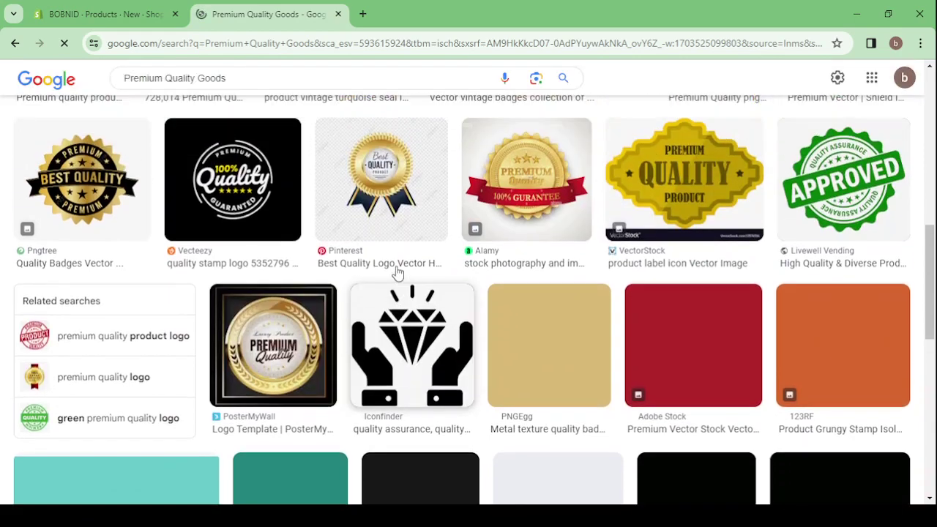
scroll(397, 273, down, 1)
scroll(396, 272, down, 3)
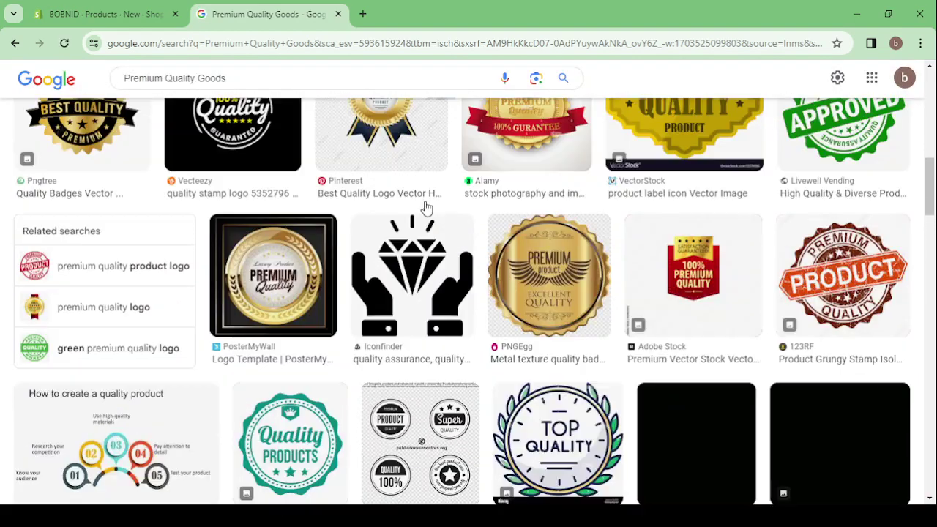
scroll(414, 204, down, 5)
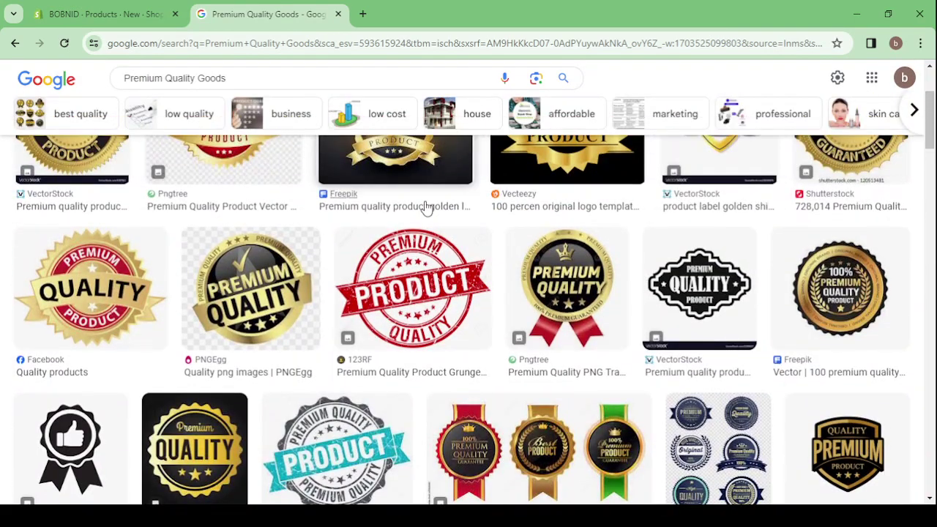
scroll(427, 207, down, 3)
scroll(427, 207, down, 4)
scroll(426, 207, down, 3)
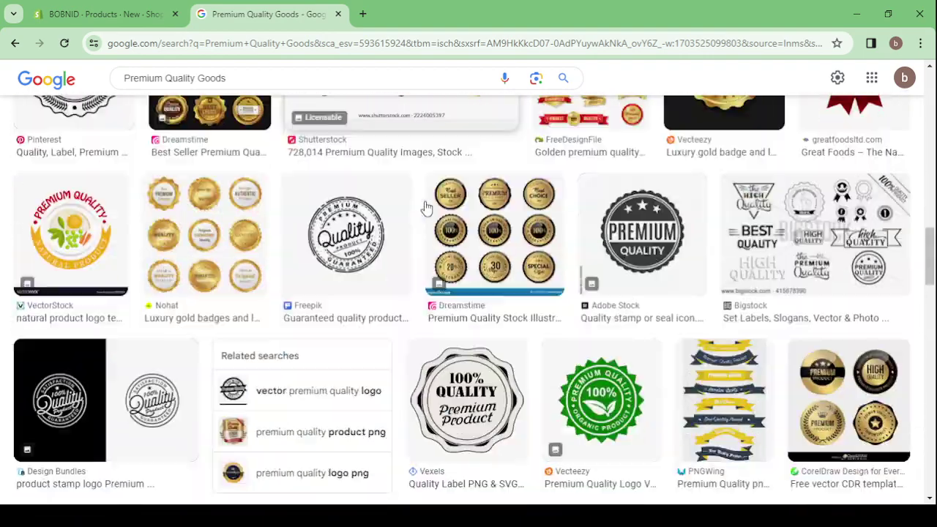
scroll(426, 208, down, 3)
scroll(426, 207, down, 3)
scroll(426, 208, down, 3)
scroll(427, 207, down, 3)
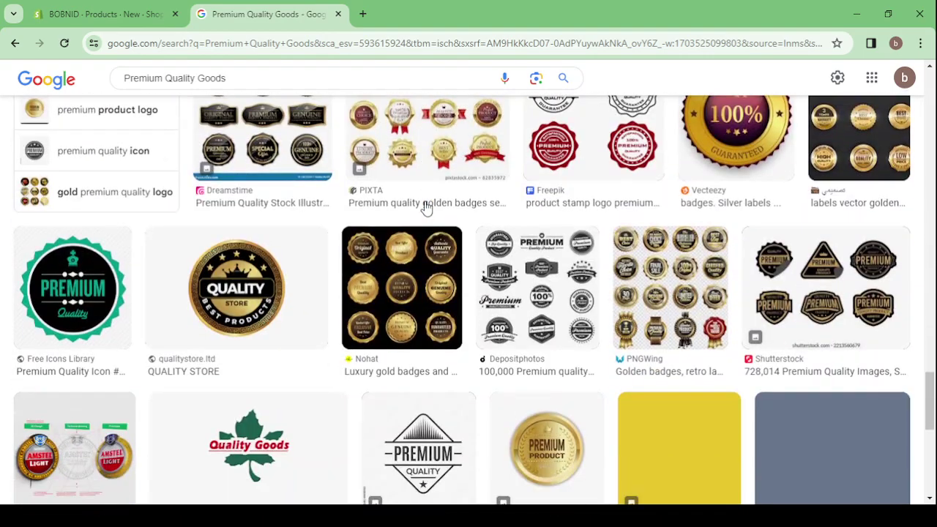
scroll(427, 207, down, 3)
scroll(427, 208, down, 3)
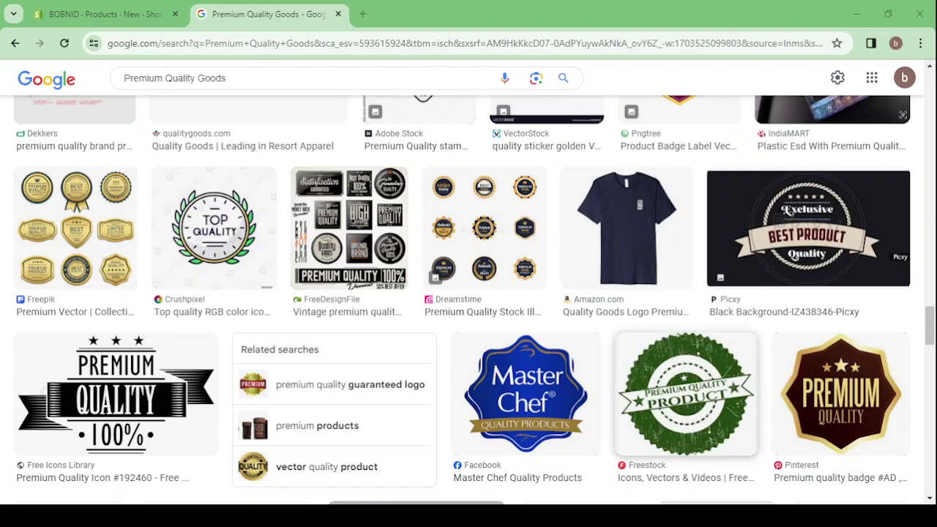
- Close the image tab and title the new product 't-shirt'
click(338, 14)
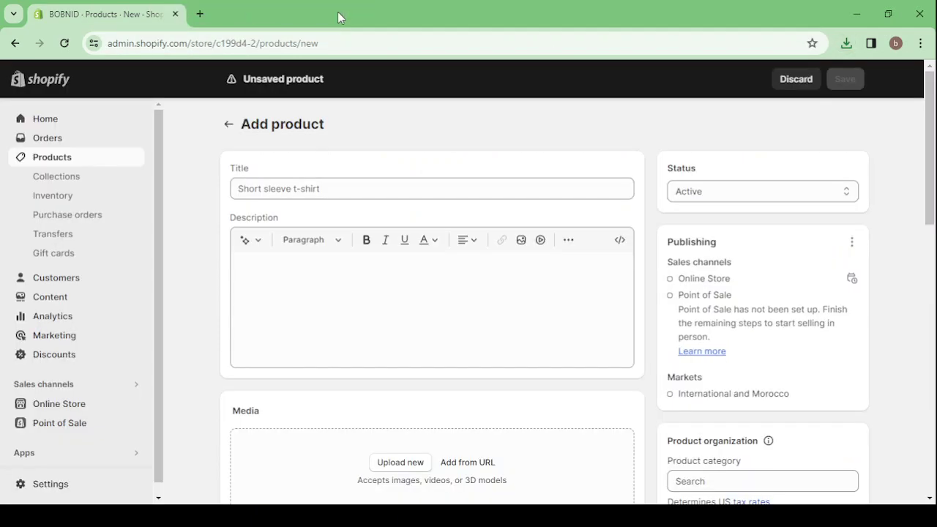
click(268, 196)
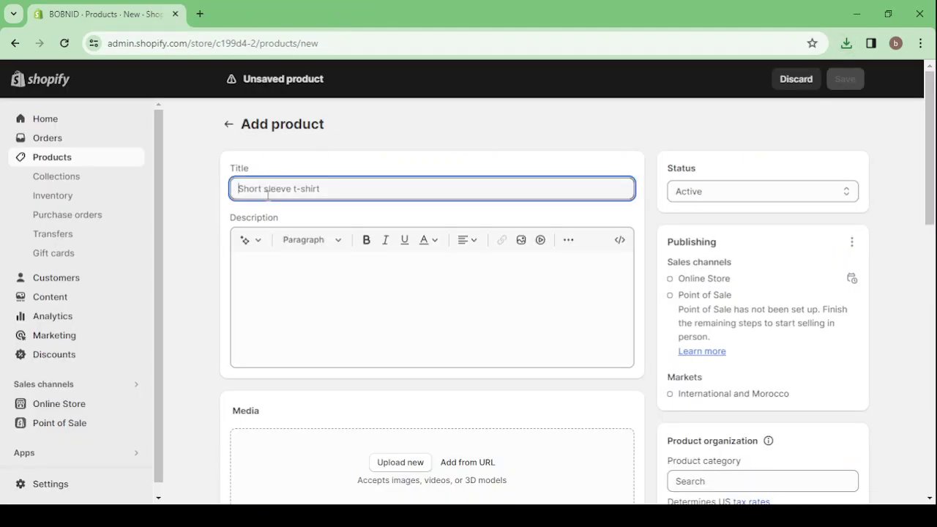
text(s)
key(BackSpace)
text(t)
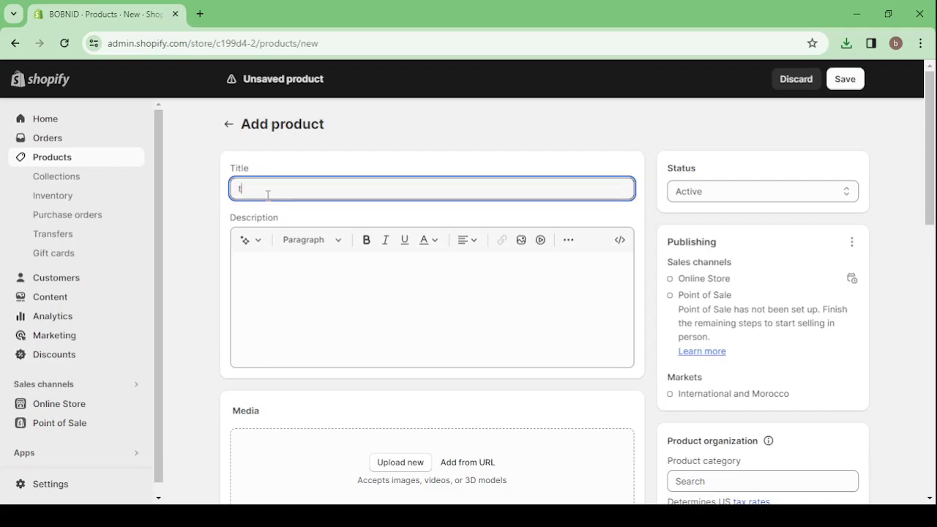
text(-shi)
text(rt)
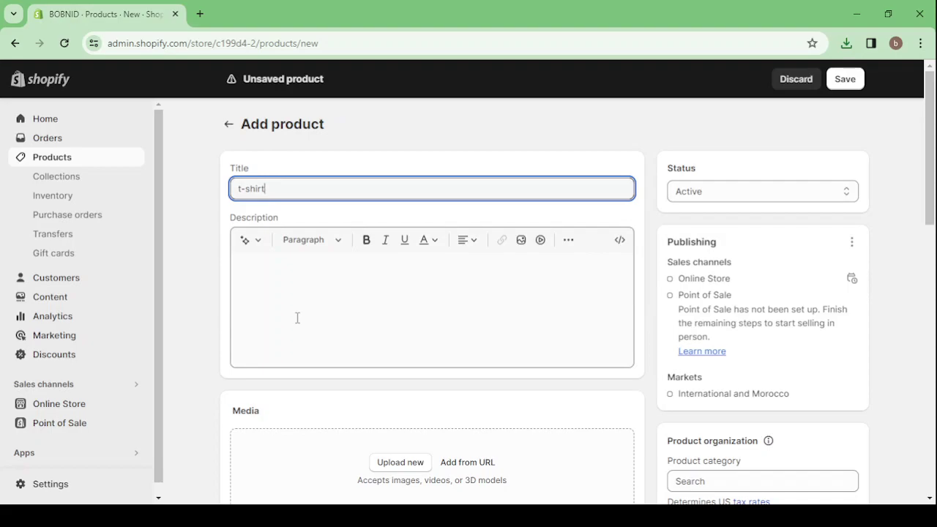
- Type stray placeholder text into the description and partly delete it
click(297, 317)
text(e)
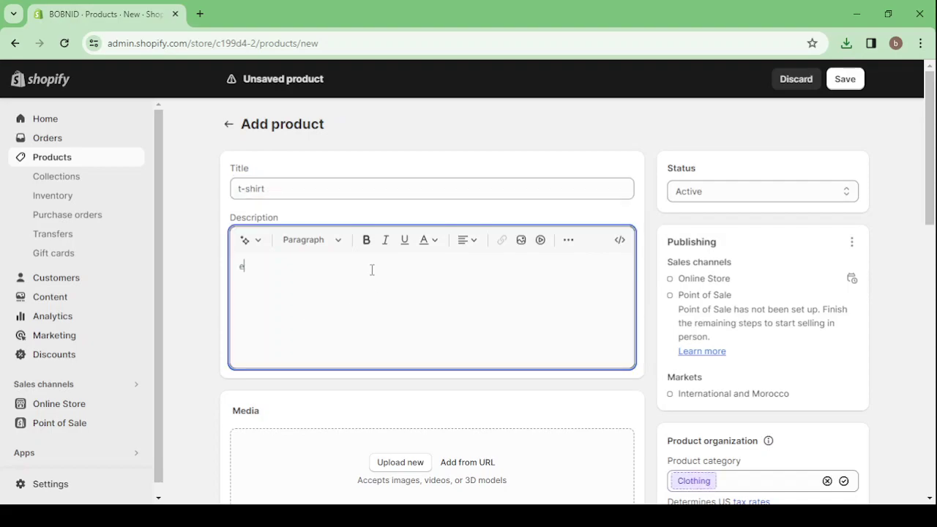
text(guirghrhgrghrg)
key(BackSpace)
key(BackSpace)
key(BackSpace)
key(BackSpace)
key(BackSpace)
key(BackSpace)
key(BackSpace)
key(BackSpace)
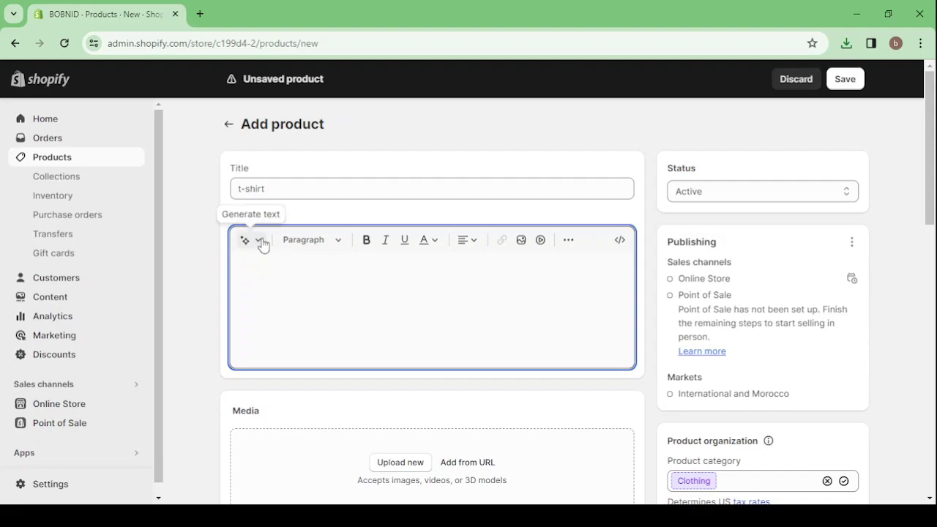
- Generate an AI description from the keyword 'organic cotton' and keep it
click(262, 243)
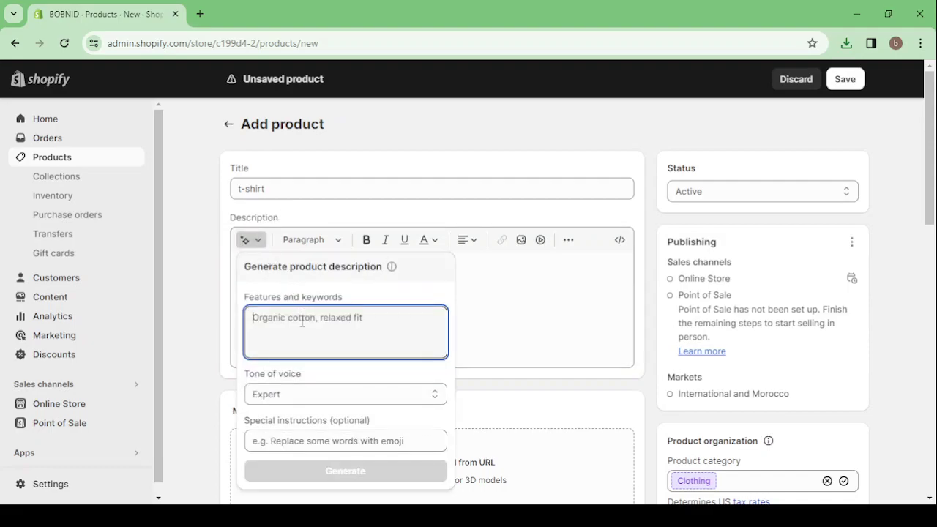
text(t)
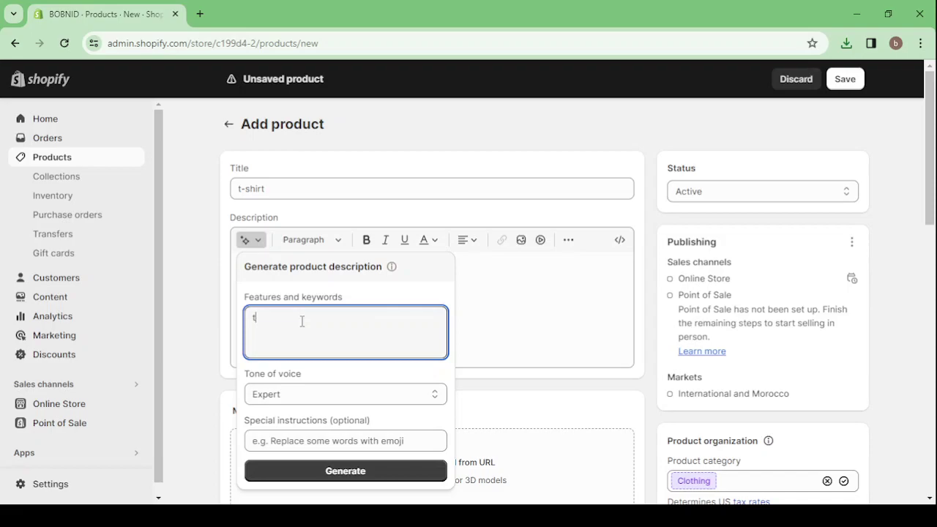
key(BackSpace)
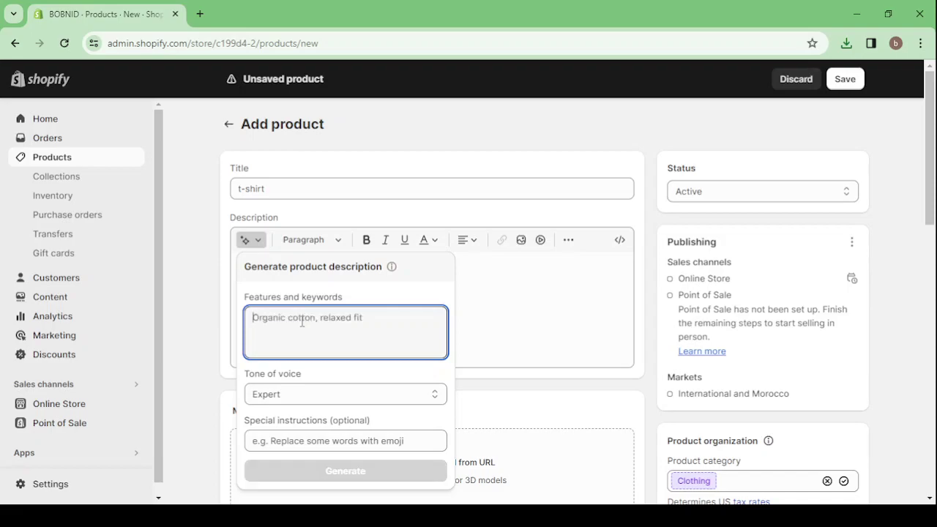
text(organ)
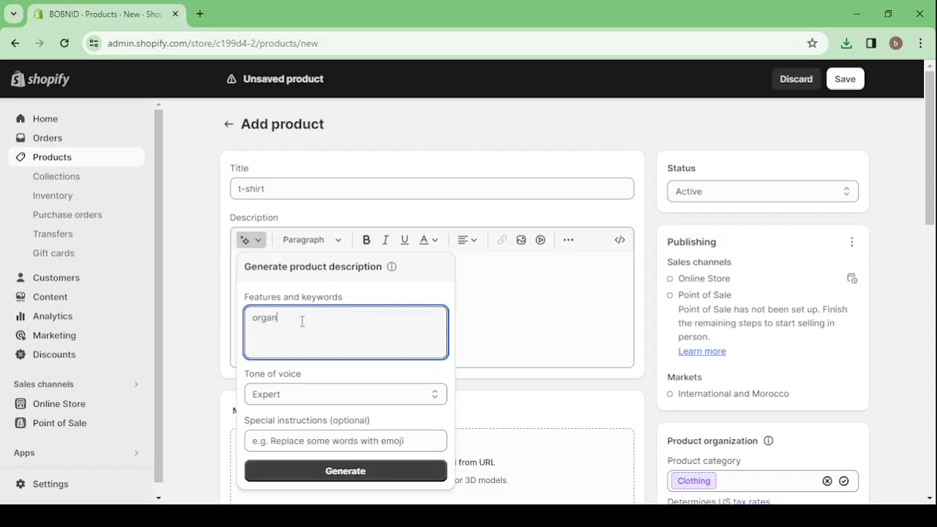
text(ic co)
text(tton)
scroll(301, 322, down, 1)
key(Tab)
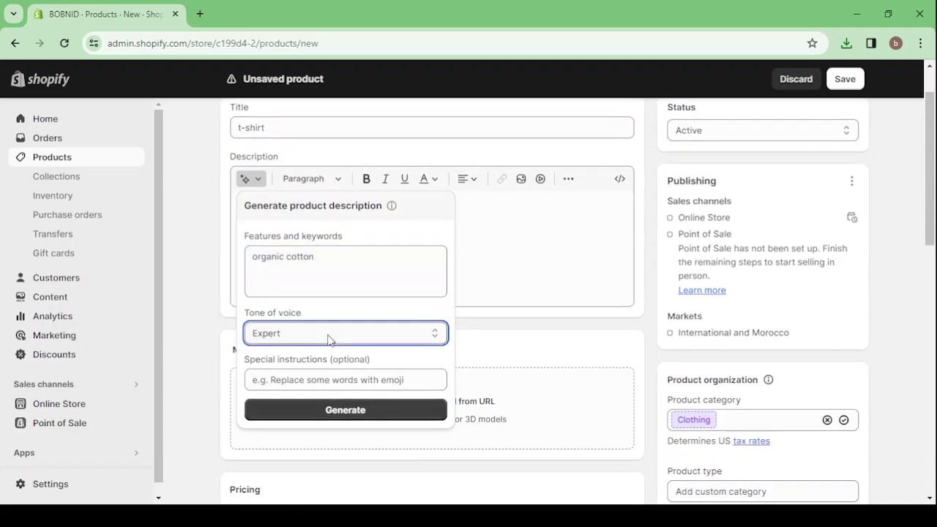
scroll(328, 339, down, 1)
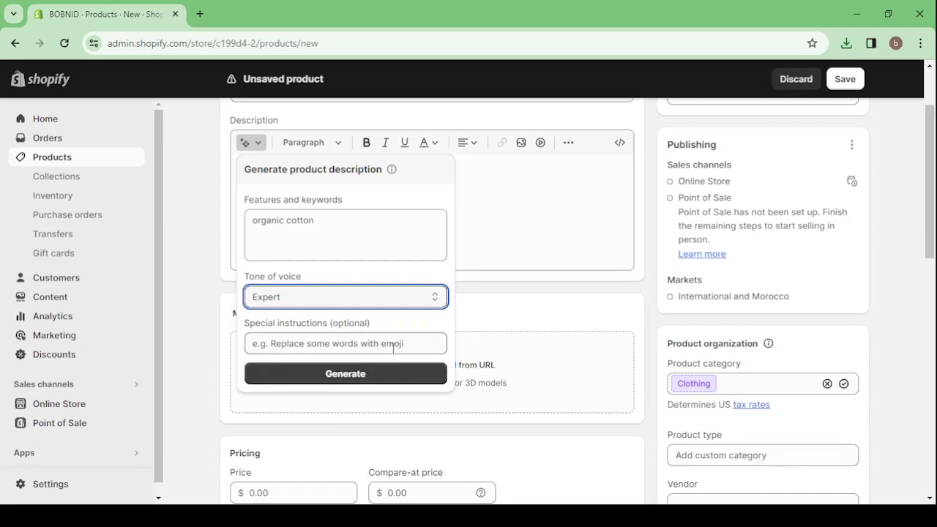
click(342, 373)
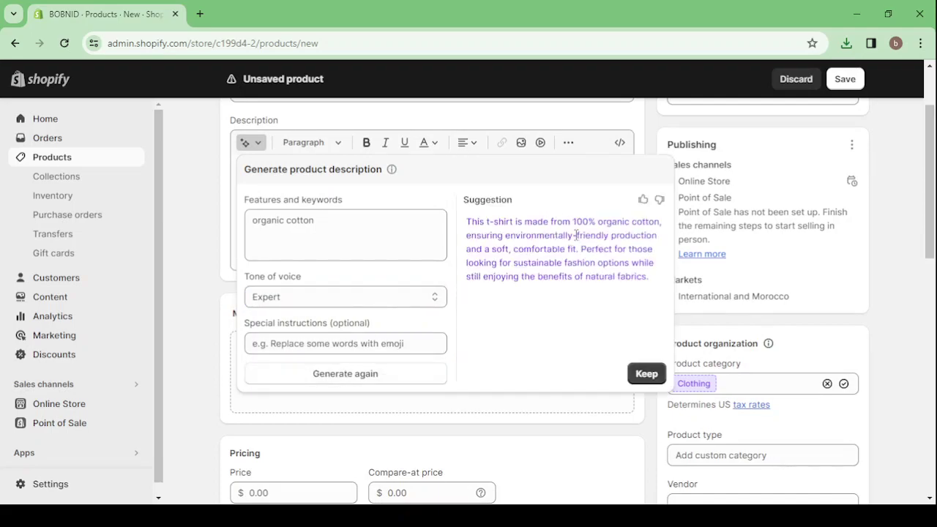
click(647, 374)
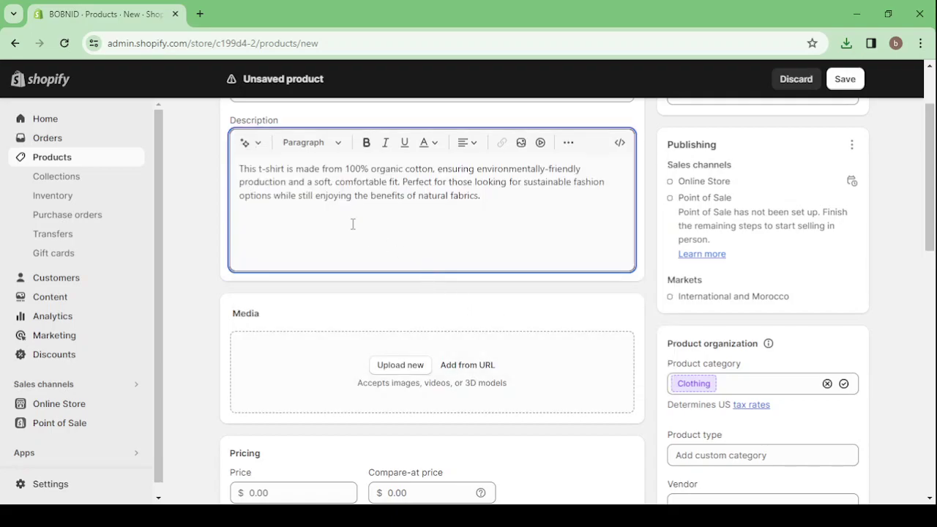
- Upload a navy T-shirt photo into the product's Media section
scroll(351, 222, down, 2)
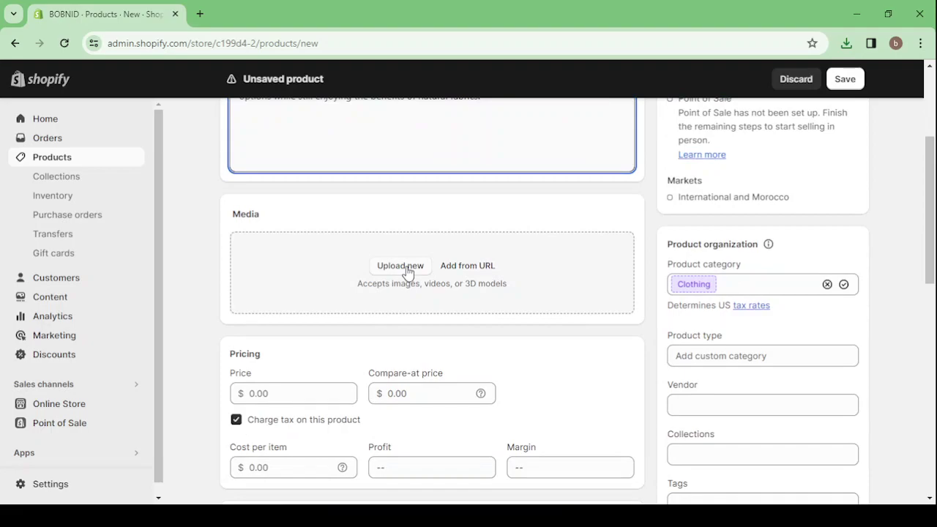
click(408, 272)
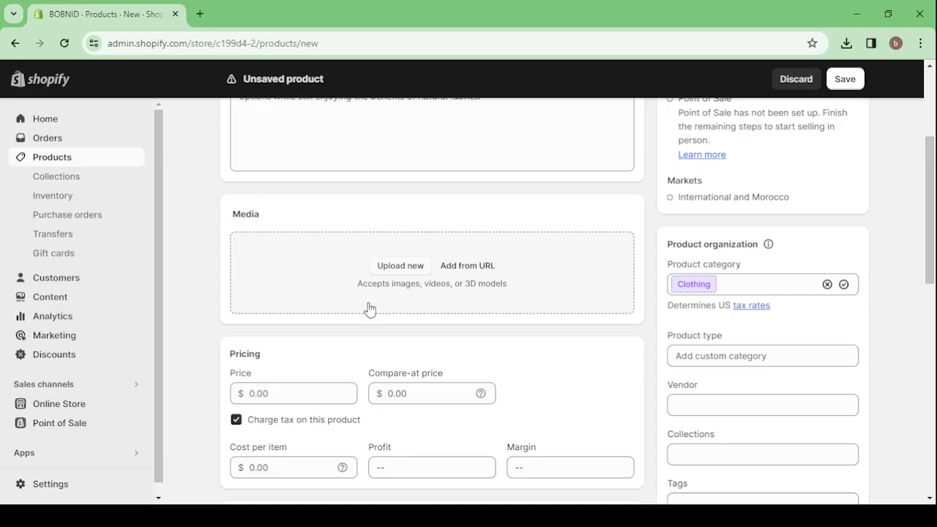
drag(366, 309, 469, 352)
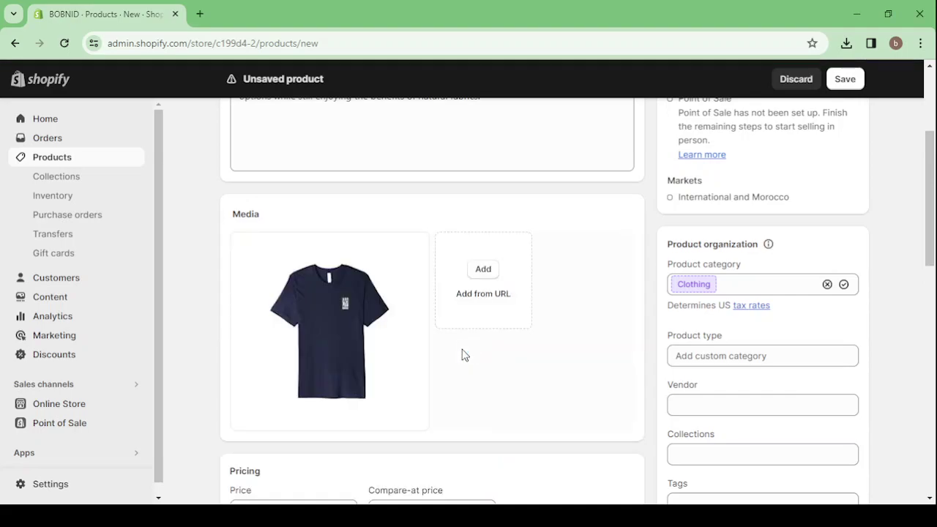
- Enter a price of 29.99 and a compare-at price of 35.99
scroll(462, 355, down, 1)
scroll(462, 352, down, 2)
scroll(462, 350, down, 1)
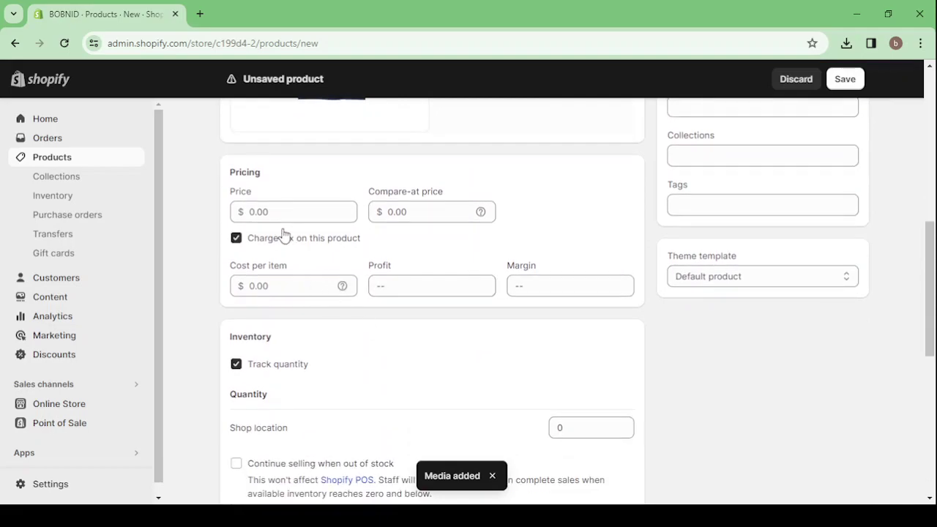
click(275, 210)
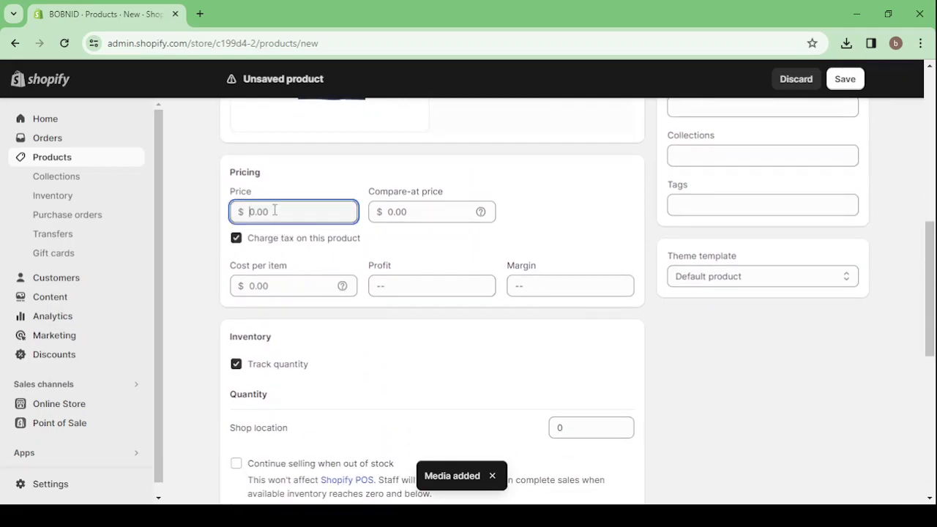
text(29.)
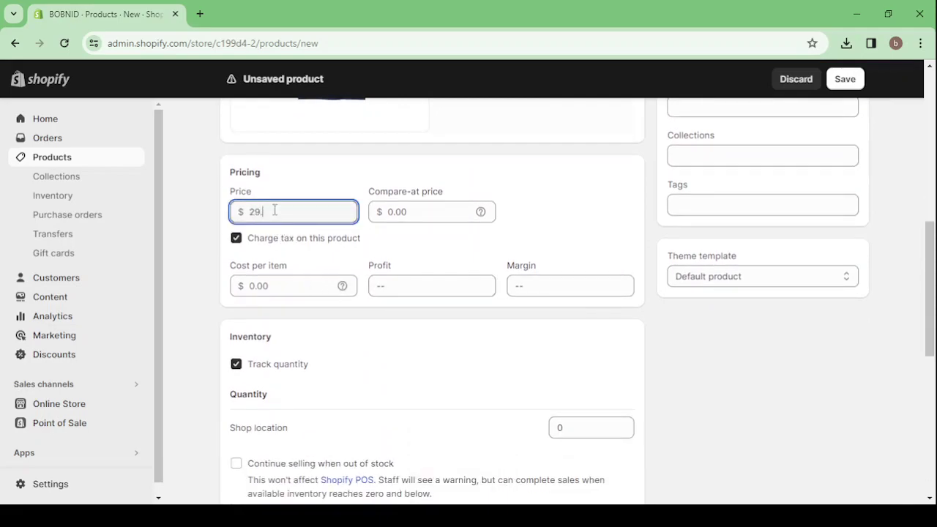
text(9)
text(9)
click(415, 214)
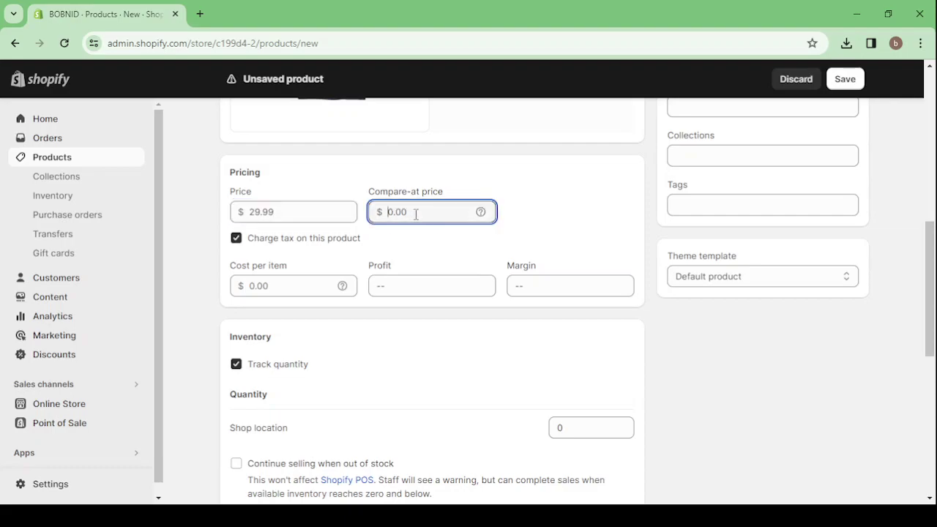
text(35.99)
scroll(415, 214, down, 1)
scroll(415, 214, down, 2)
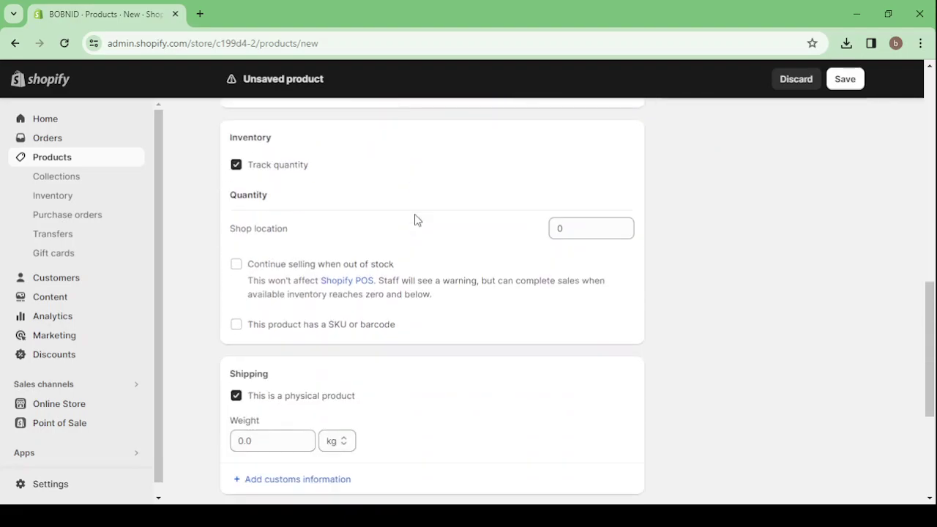
scroll(415, 214, up, 2)
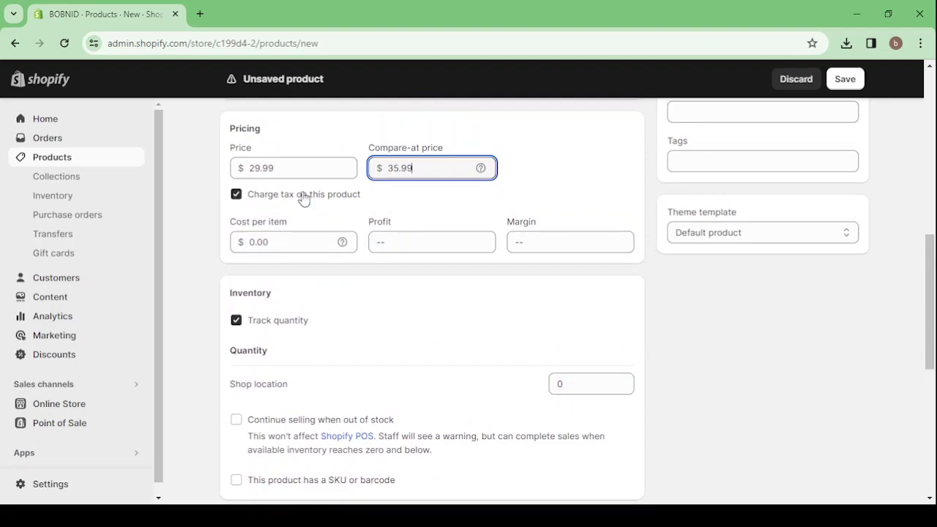
scroll(383, 314, down, 3)
scroll(382, 314, down, 3)
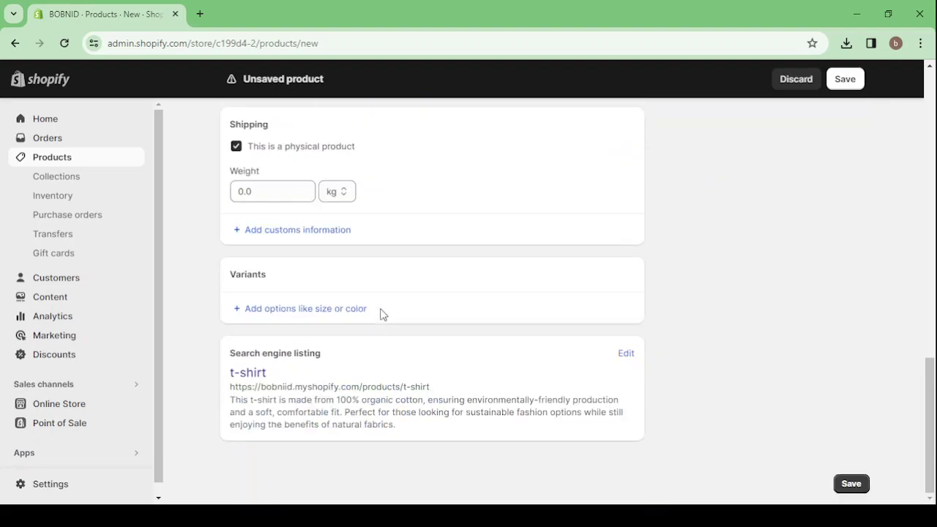
scroll(383, 314, up, 10)
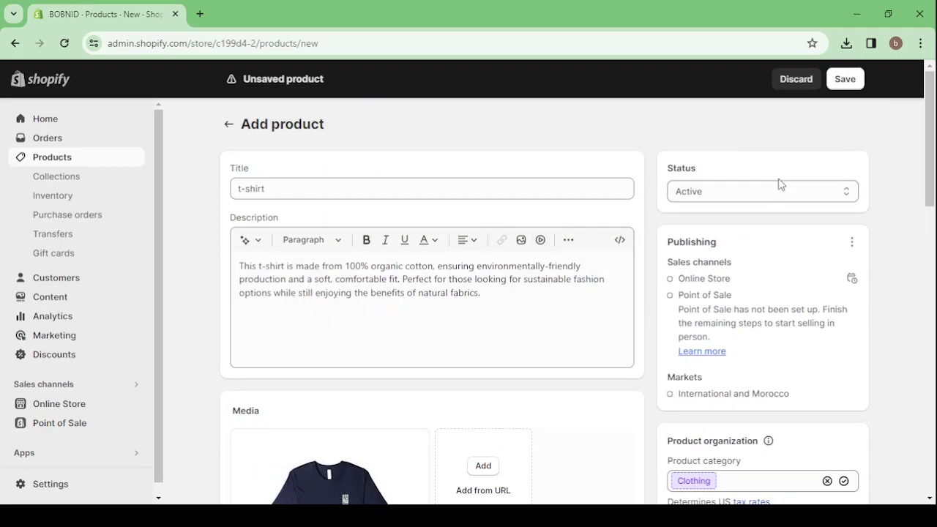
- Save the t-shirt product, then go to the Online Store themes page
click(851, 81)
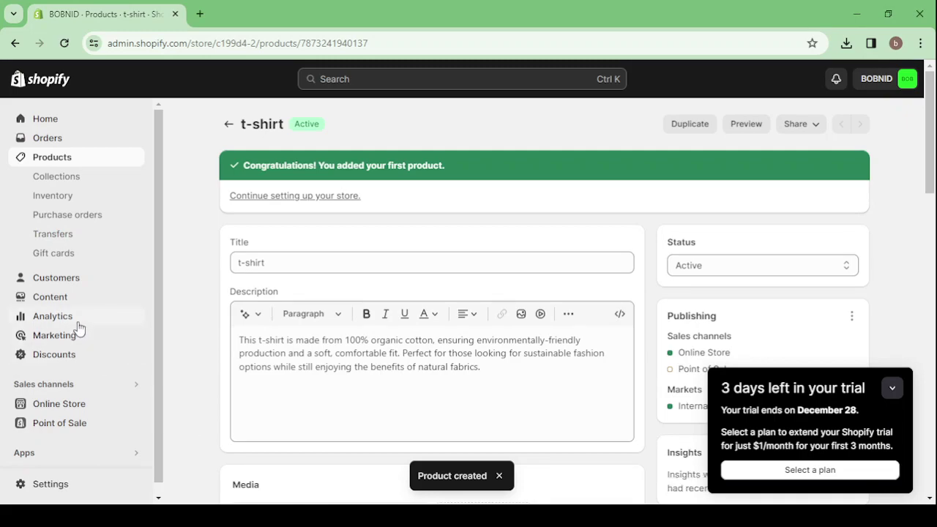
scroll(78, 328, down, 1)
click(84, 394)
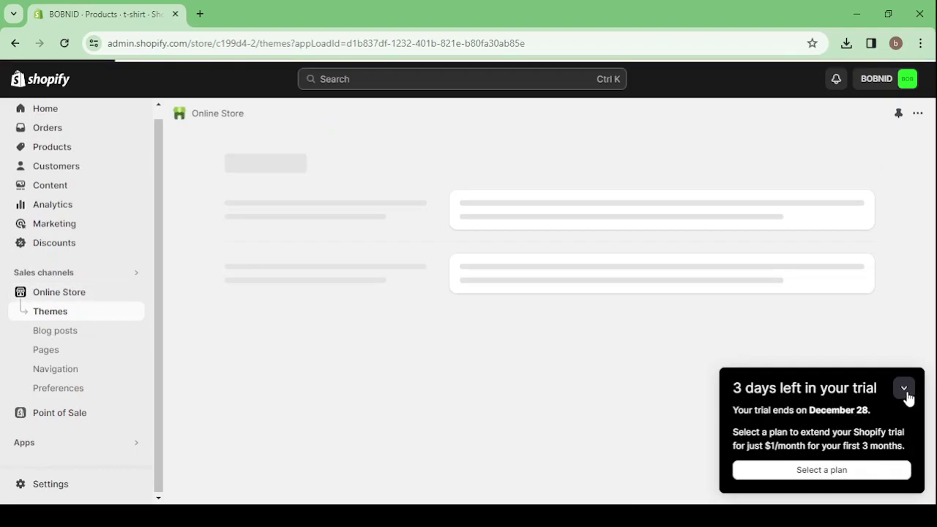
- Collapse the trial popup and open Visit Theme Store from Popular free themes
click(904, 389)
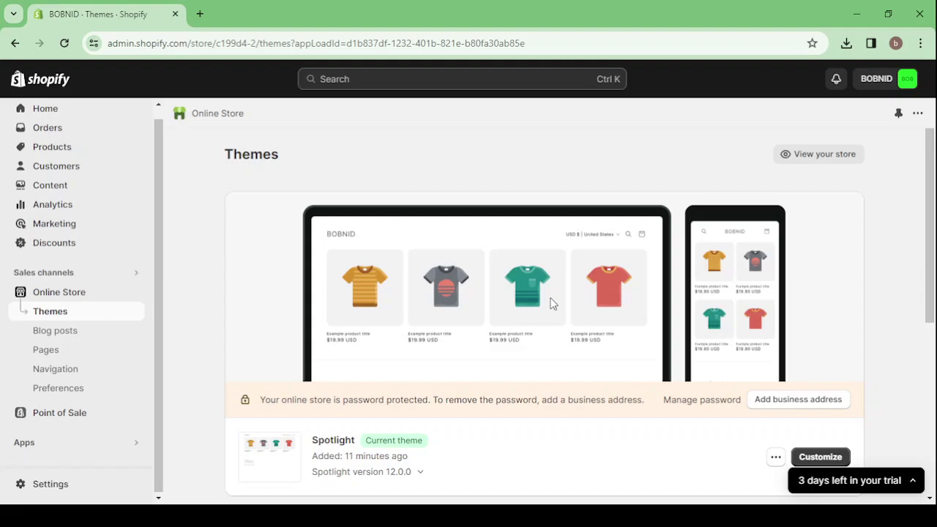
scroll(499, 308, down, 1)
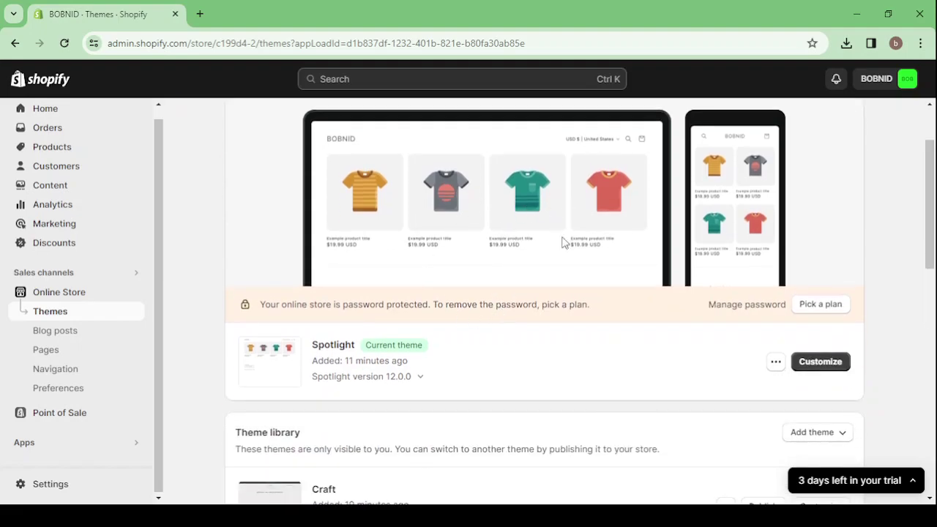
scroll(566, 327, down, 1)
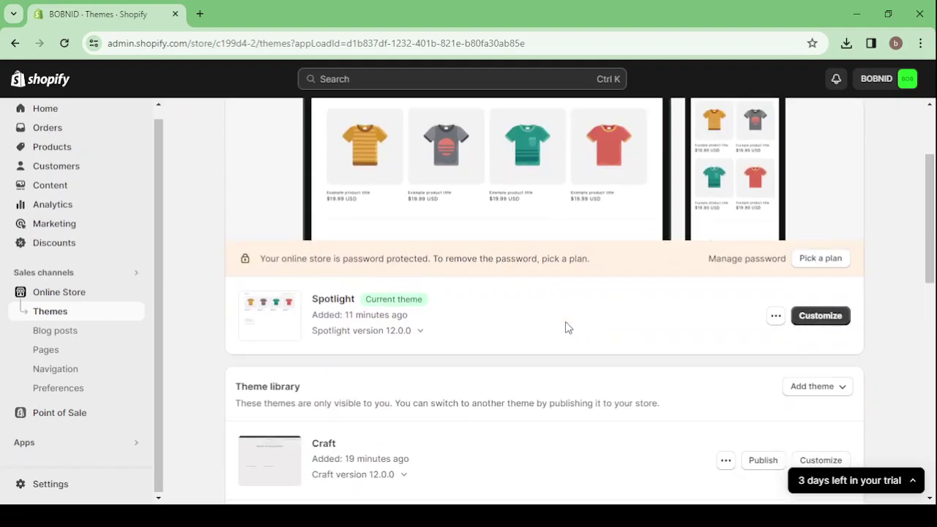
scroll(566, 327, down, 2)
scroll(565, 327, down, 2)
scroll(566, 327, down, 2)
scroll(565, 326, down, 1)
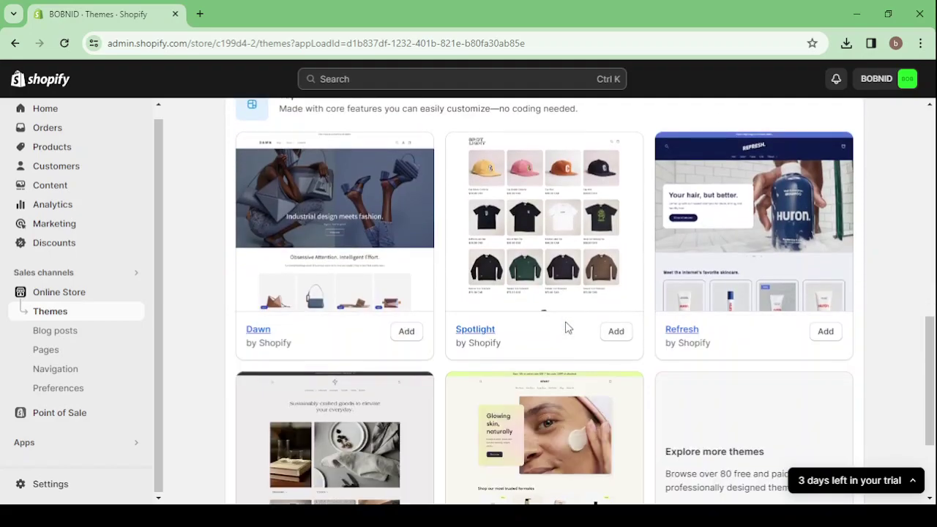
scroll(565, 326, down, 2)
click(736, 383)
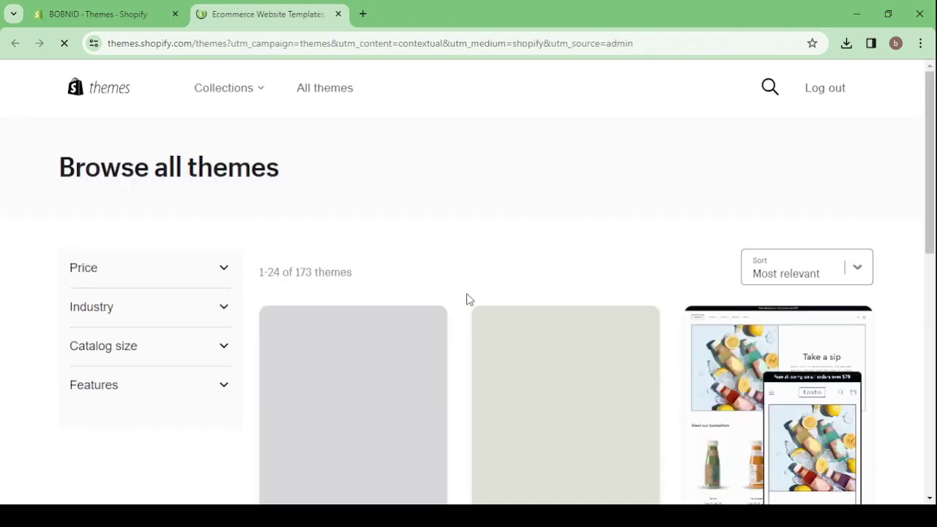
- Filter the theme store catalogue to free themes only
scroll(527, 362, down, 2)
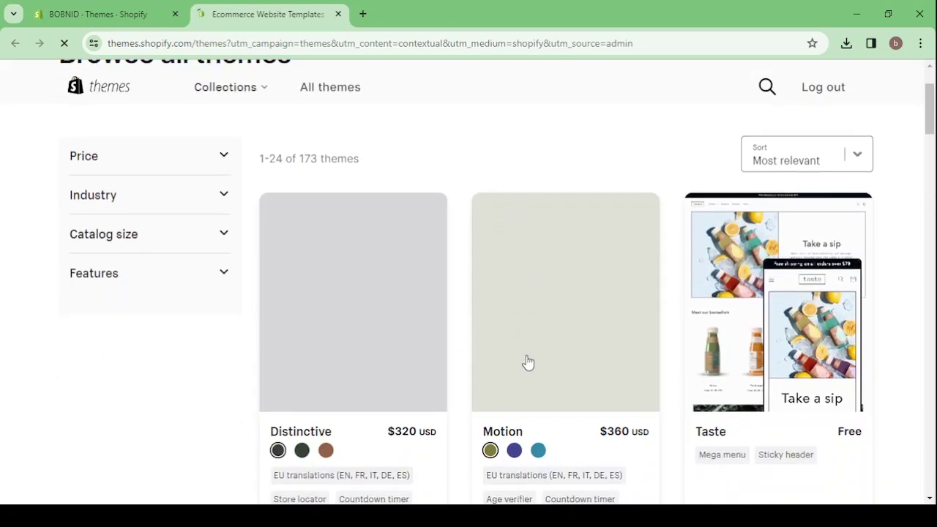
scroll(528, 362, down, 2)
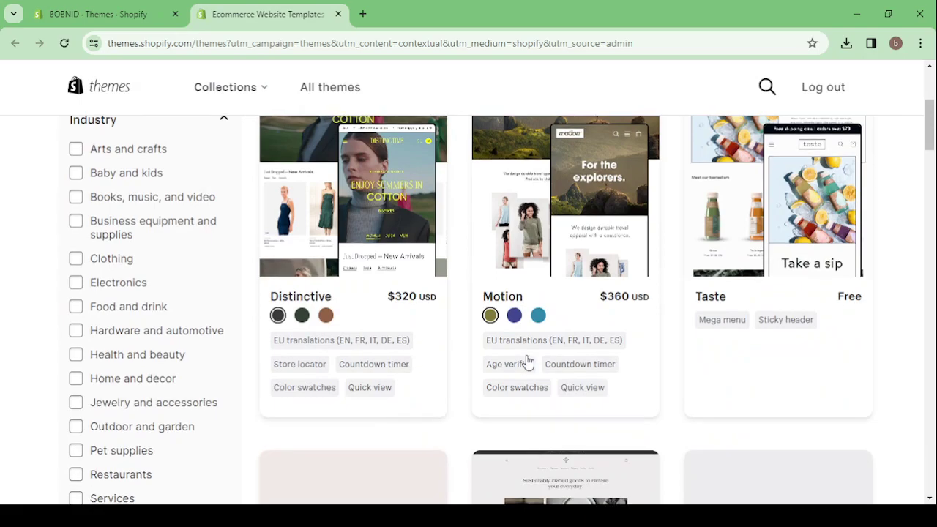
scroll(526, 357, up, 2)
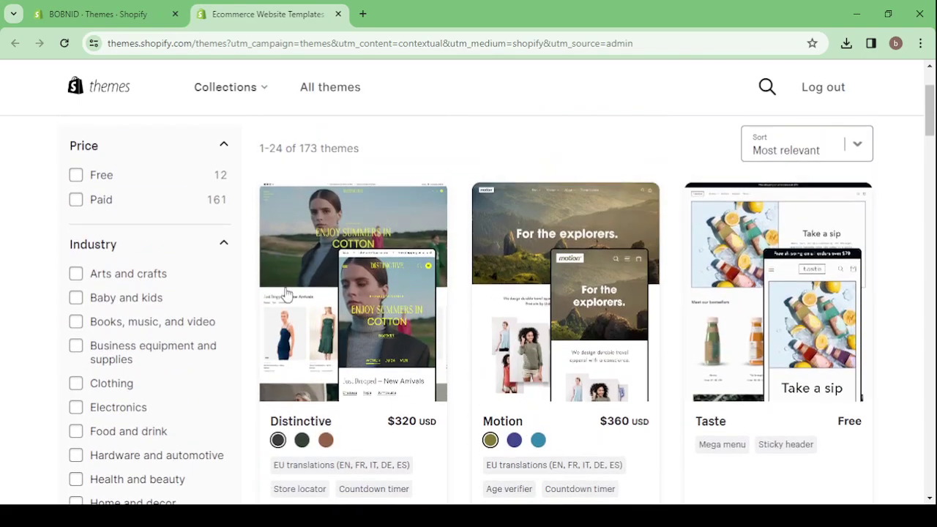
click(75, 176)
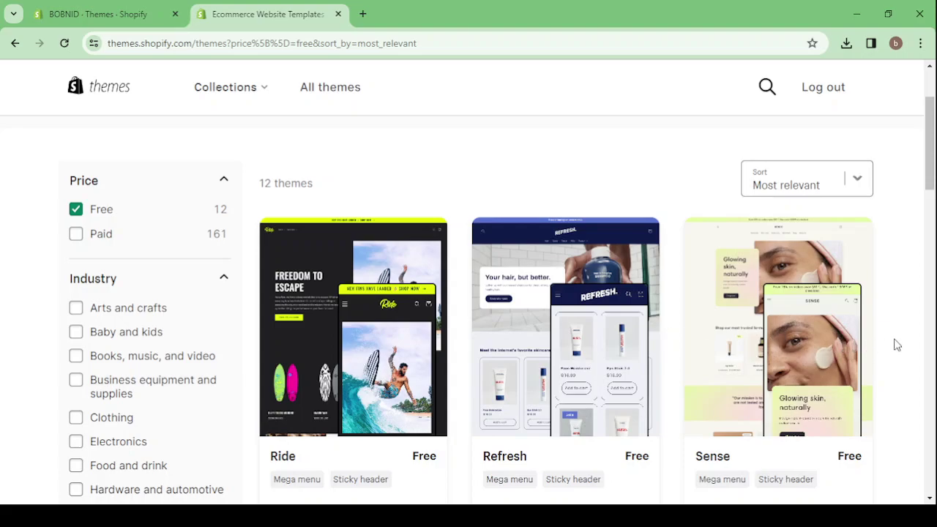
- Scroll through the 12 free themes to locate the Spotlight theme
scroll(898, 345, down, 1)
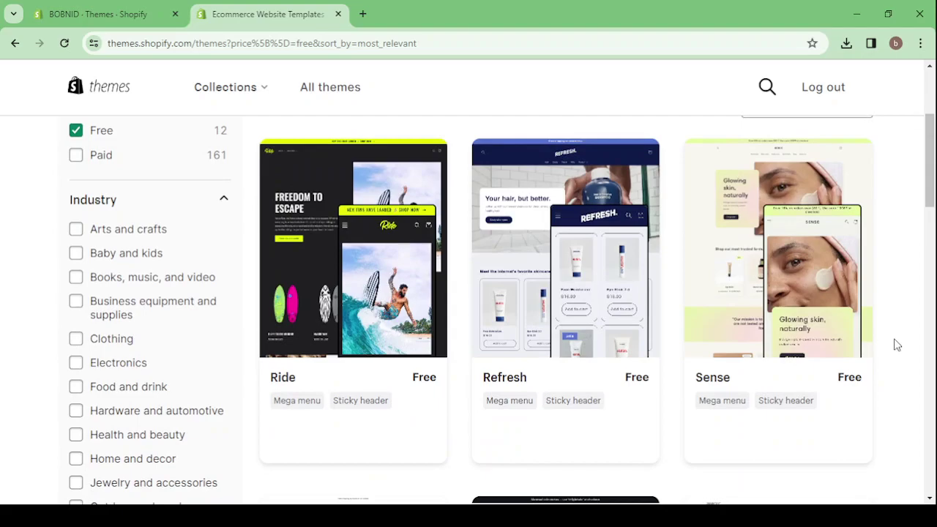
scroll(898, 345, down, 1)
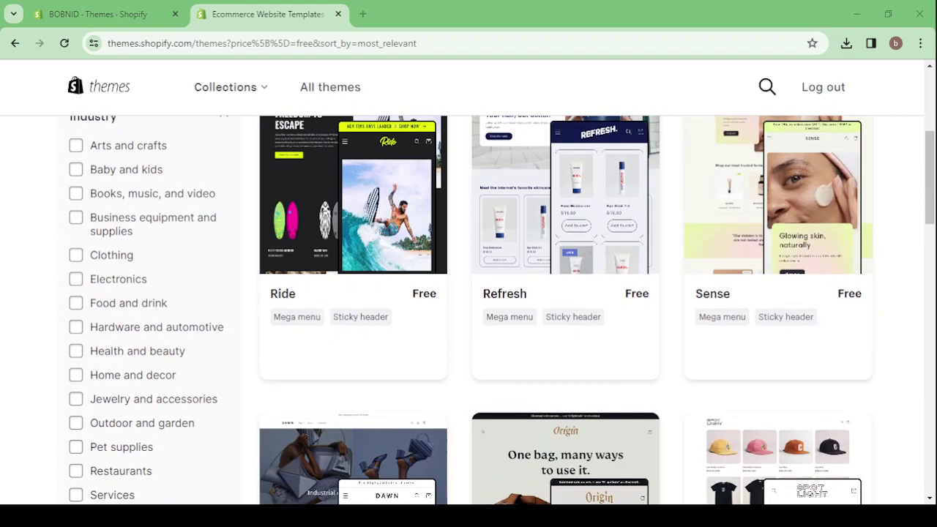
scroll(841, 410, down, 3)
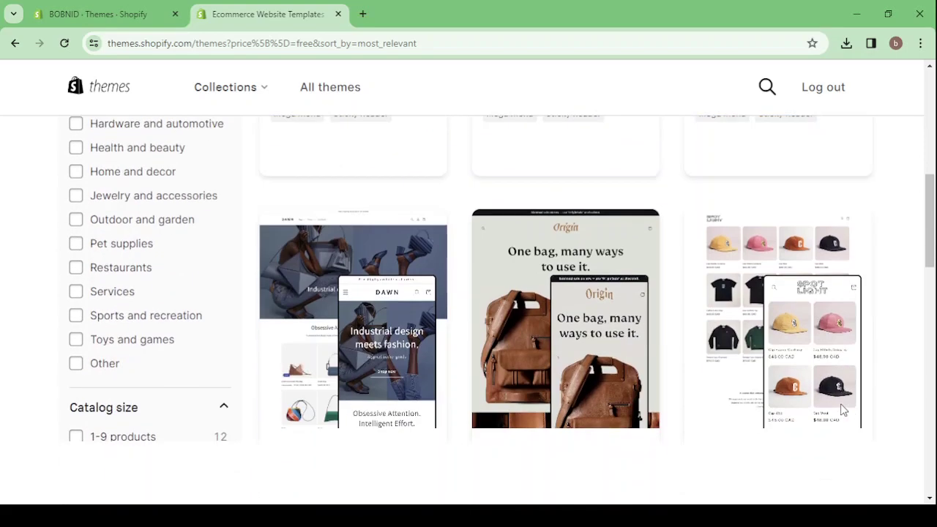
scroll(842, 410, down, 3)
scroll(841, 411, down, 2)
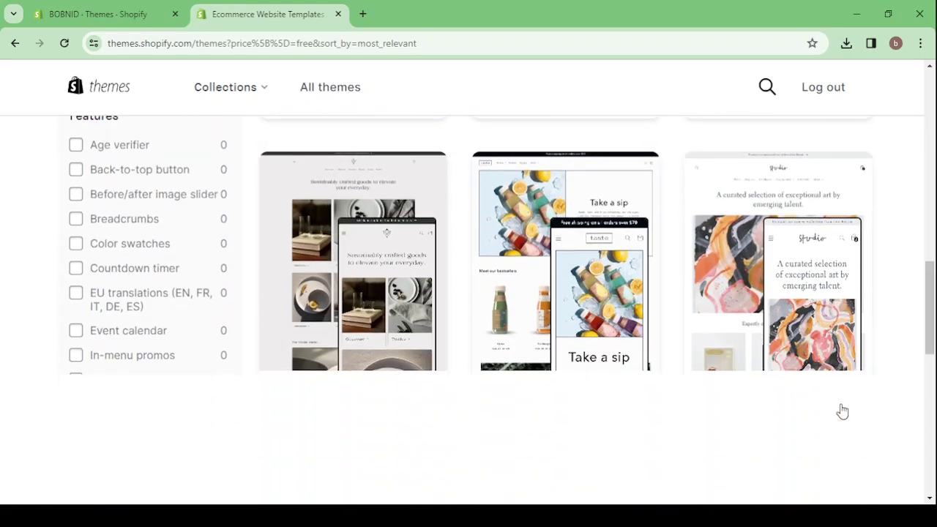
scroll(841, 412, down, 2)
scroll(842, 412, down, 3)
scroll(842, 411, down, 1)
scroll(842, 411, up, 10)
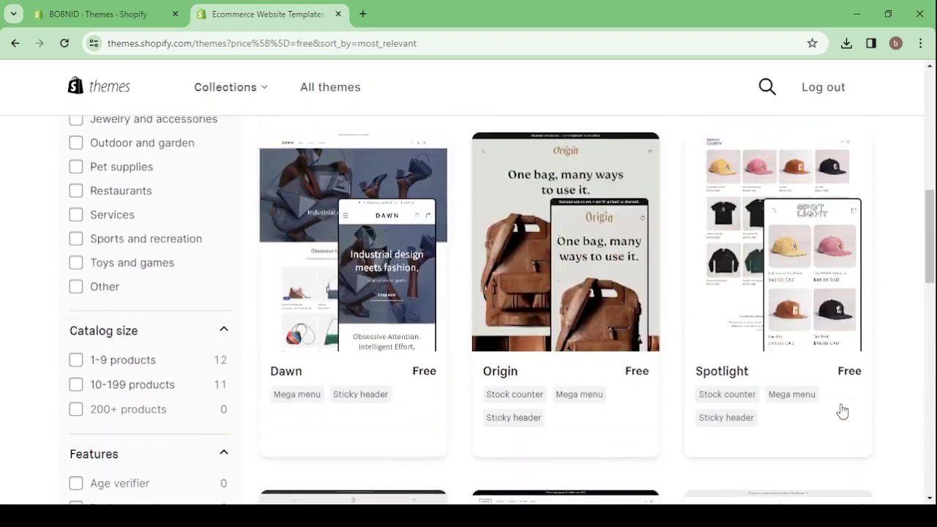
- Open Spotlight's theme page and add it to the store with Try theme
click(745, 275)
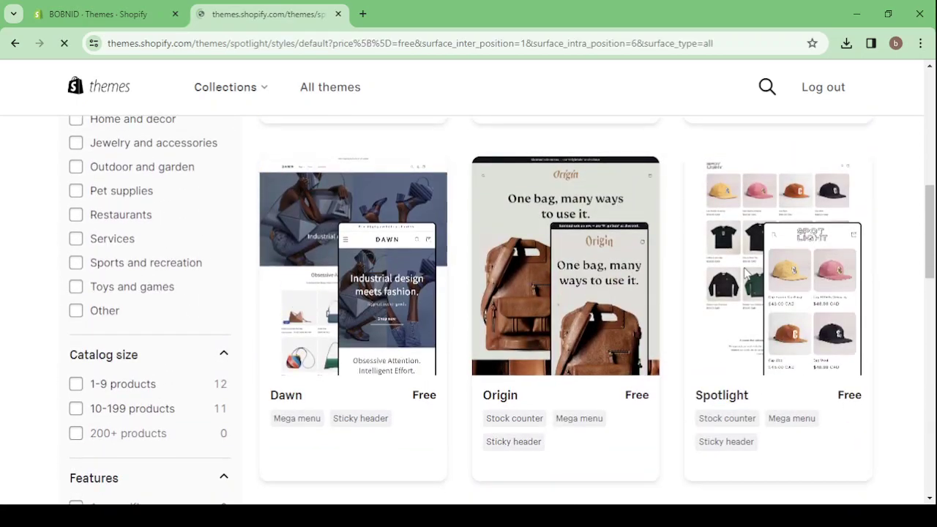
scroll(463, 265, down, 2)
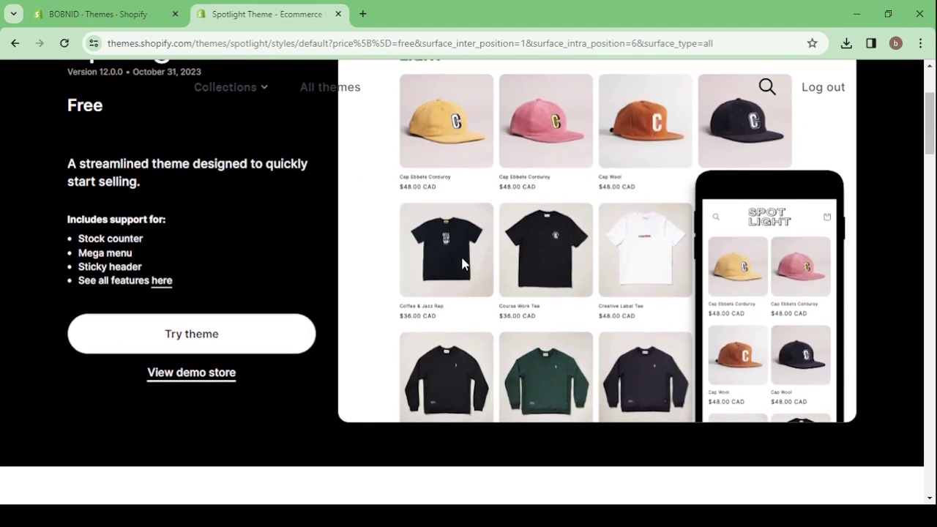
click(189, 339)
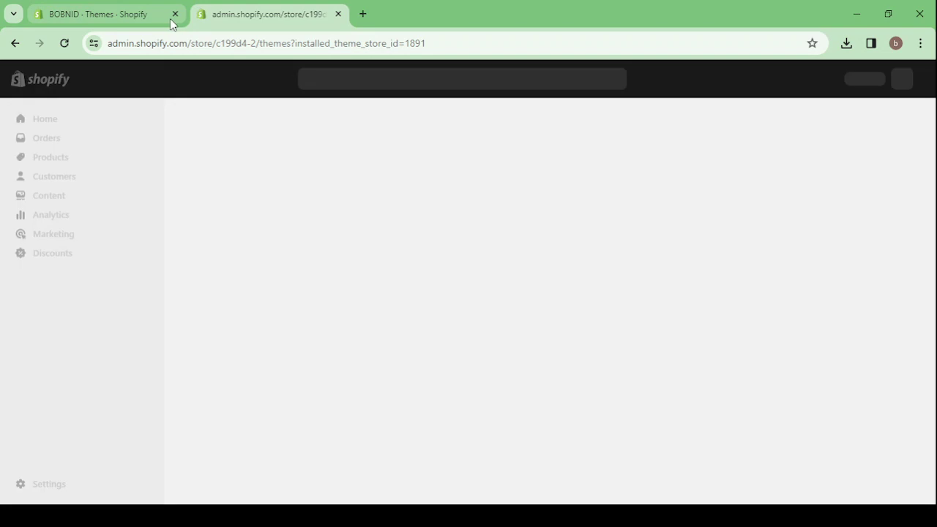
- Close the old themes tab, minimise the trial popup, and go to the admin Home page
click(175, 14)
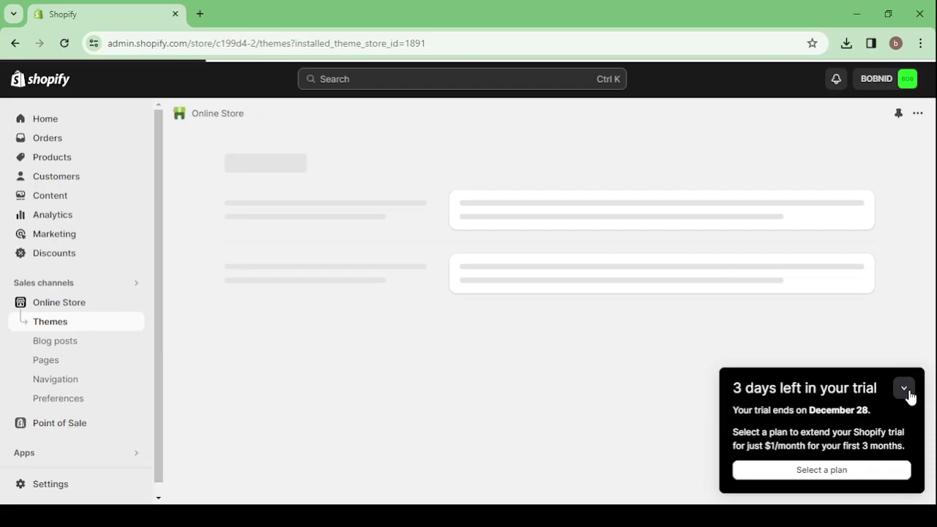
click(908, 392)
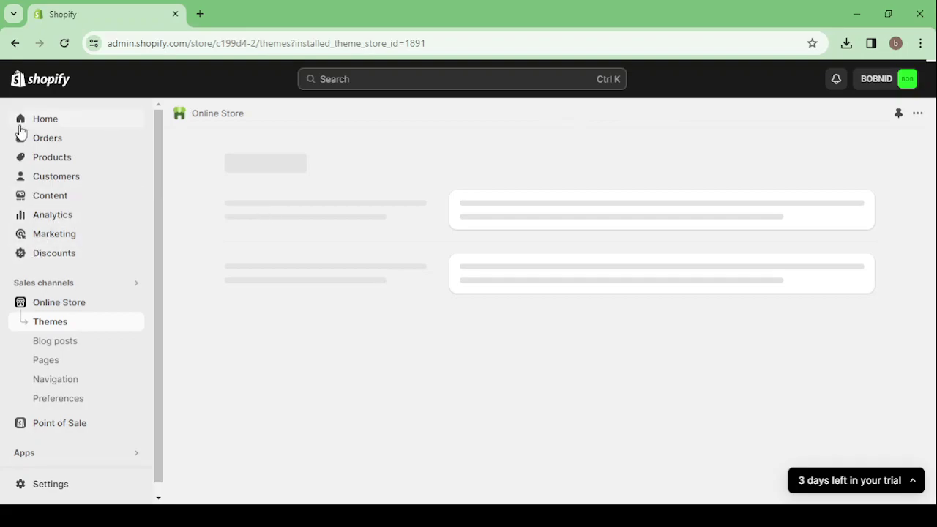
click(67, 118)
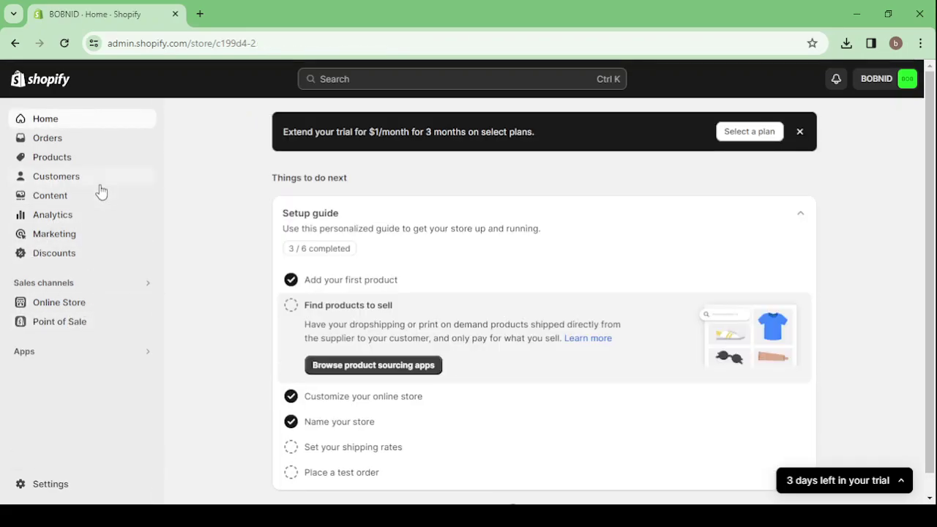
- From Online Store themes, open the editor for the current Spotlight theme
click(88, 311)
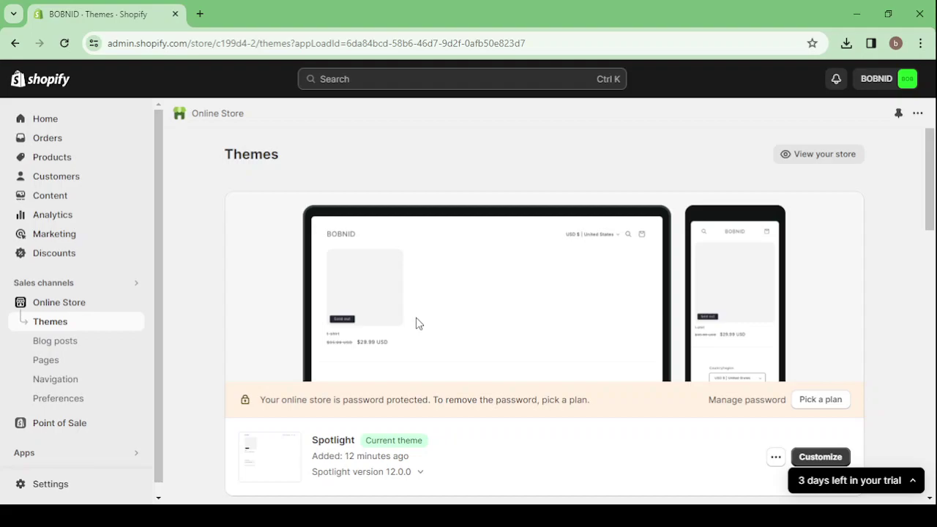
scroll(418, 323, down, 2)
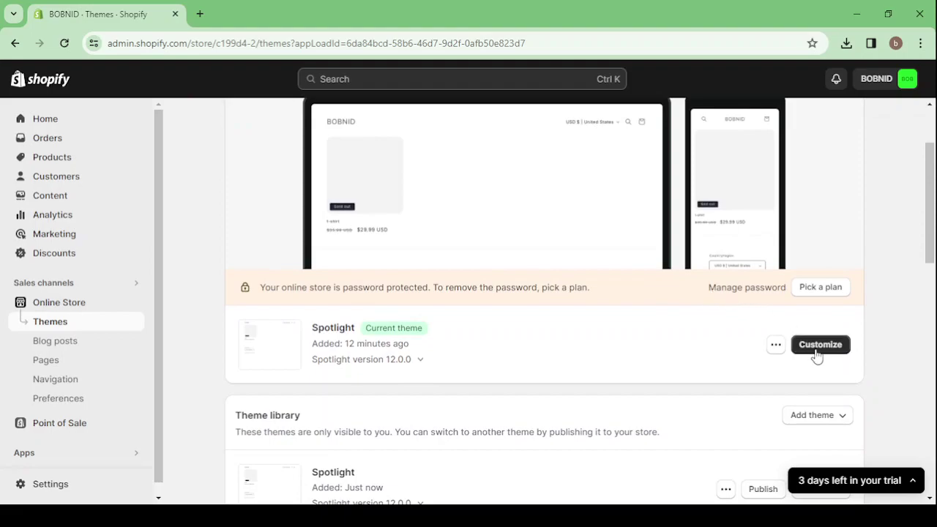
scroll(452, 329, down, 3)
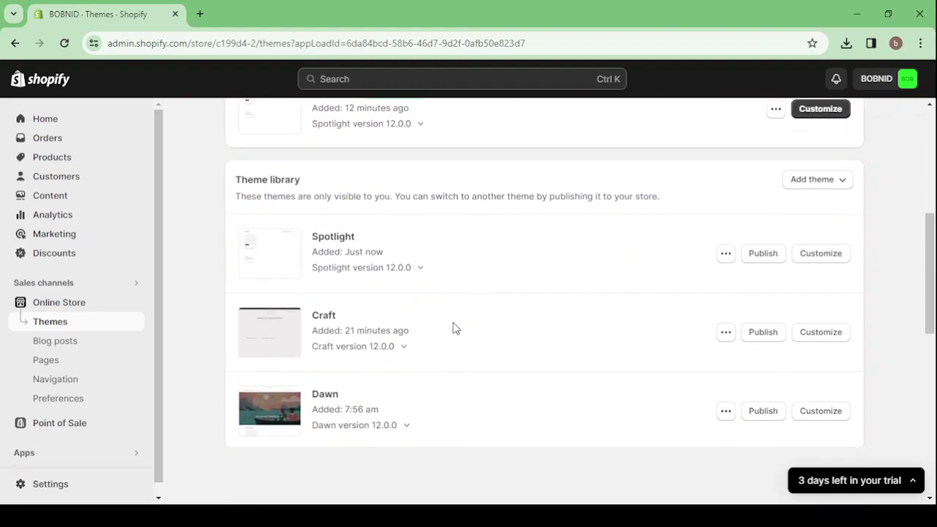
scroll(453, 329, up, 2)
scroll(452, 328, down, 2)
scroll(452, 329, up, 2)
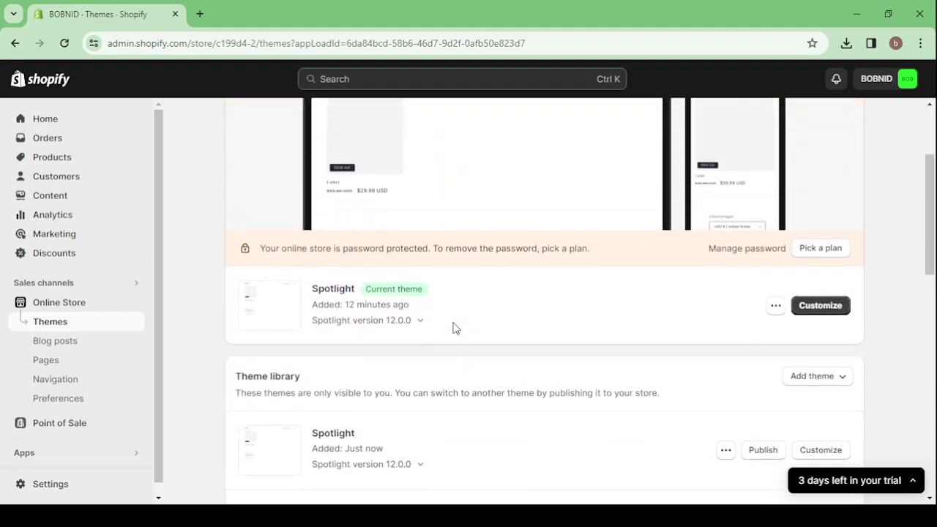
scroll(452, 329, up, 2)
scroll(598, 339, down, 2)
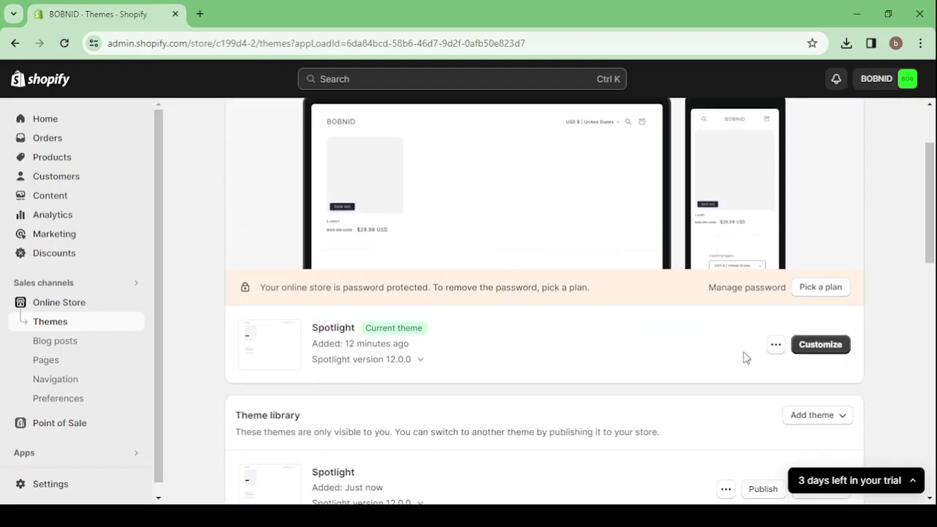
scroll(815, 351, down, 1)
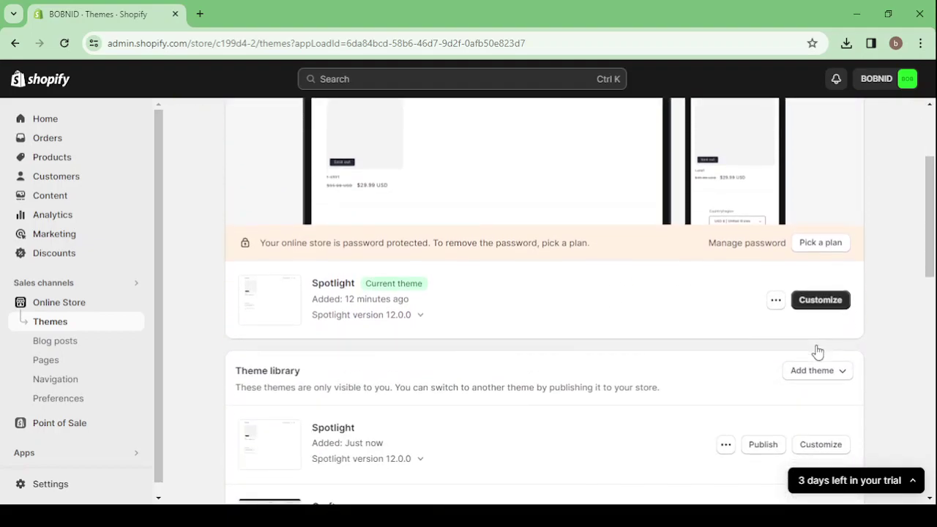
click(817, 308)
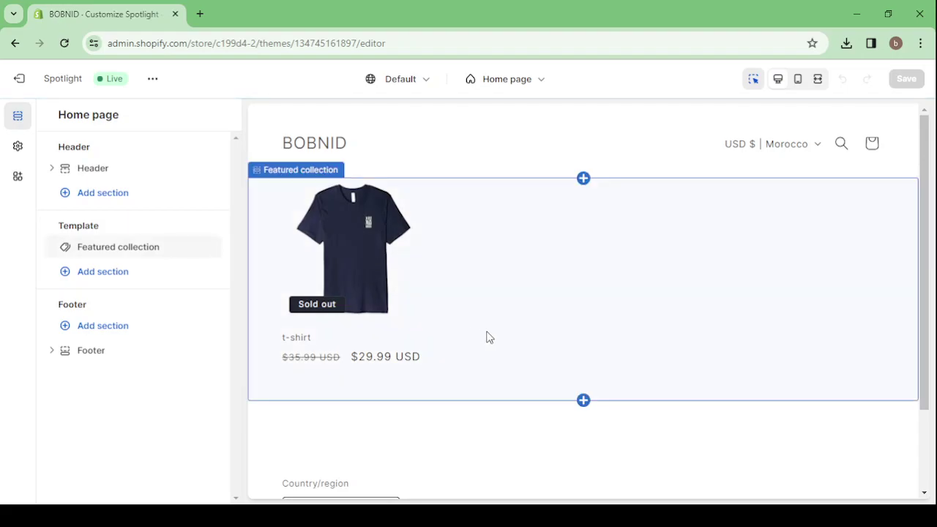
scroll(489, 337, down, 1)
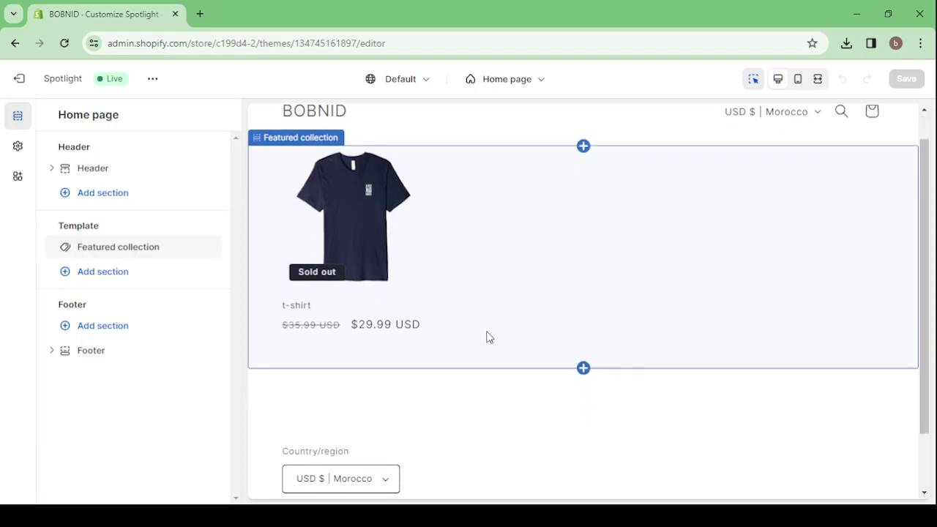
scroll(488, 336, up, 1)
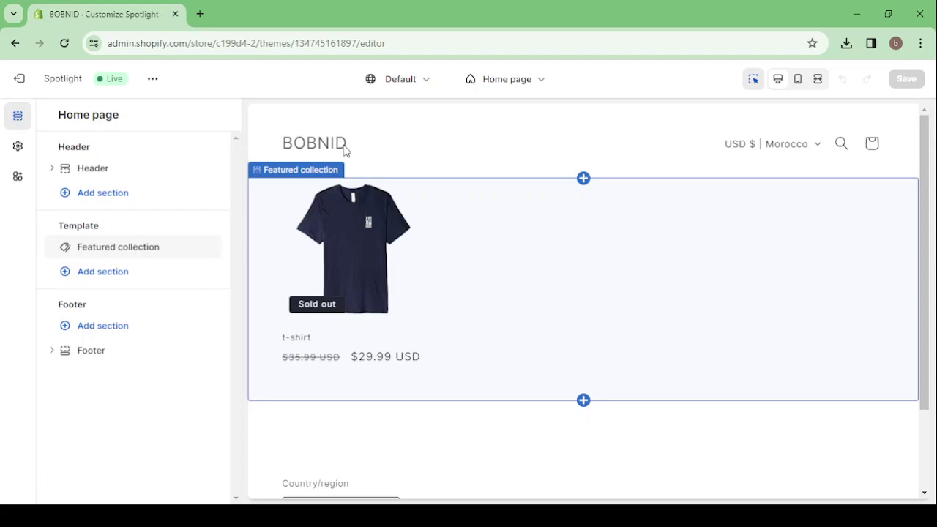
scroll(634, 339, down, 2)
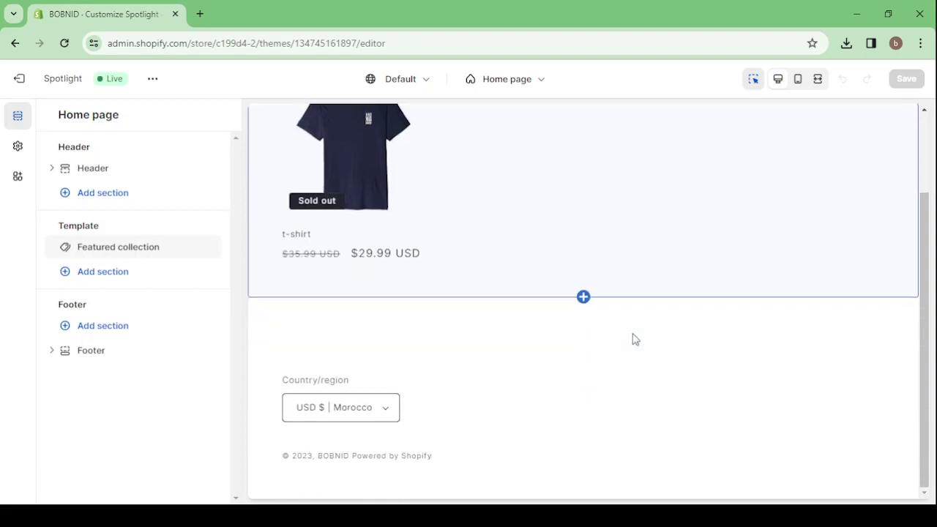
scroll(634, 339, up, 2)
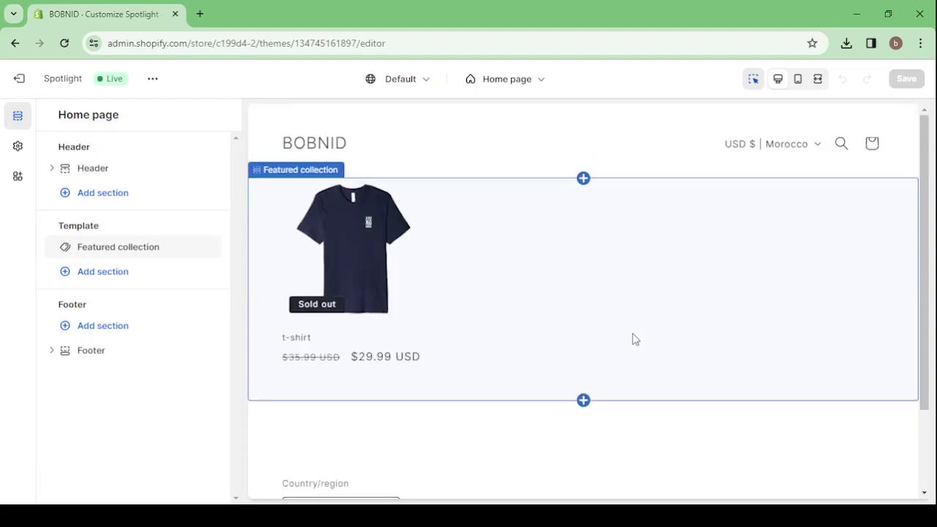
- Open Spotlight's theme settings and expand the Logo options, showing desktop logo width 100 px
click(311, 146)
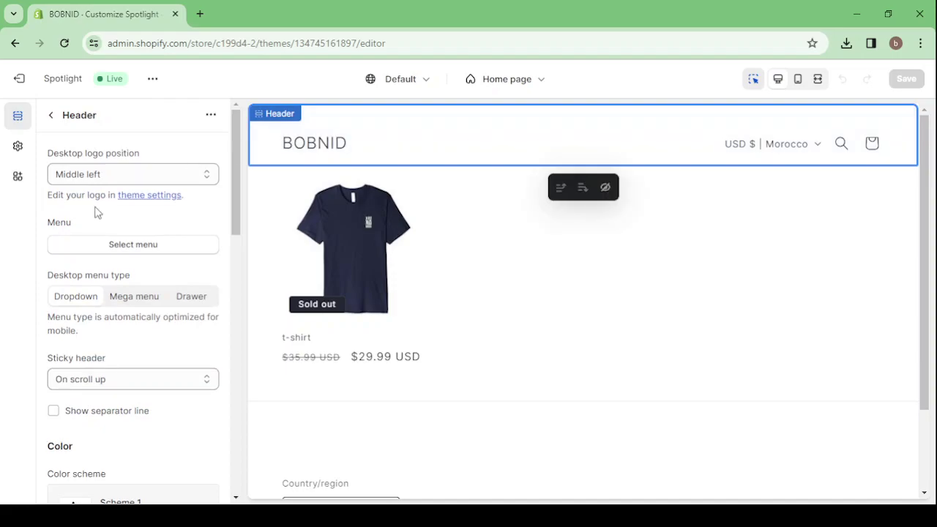
click(128, 180)
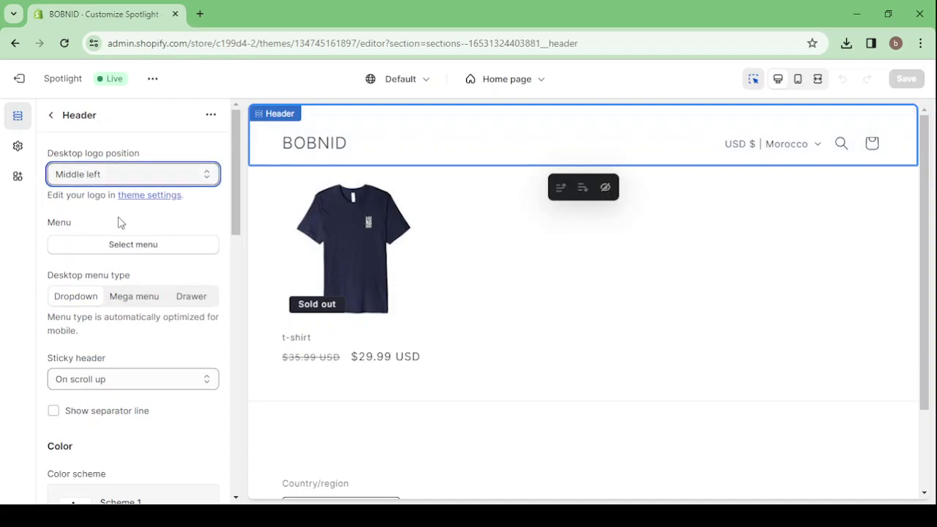
click(19, 148)
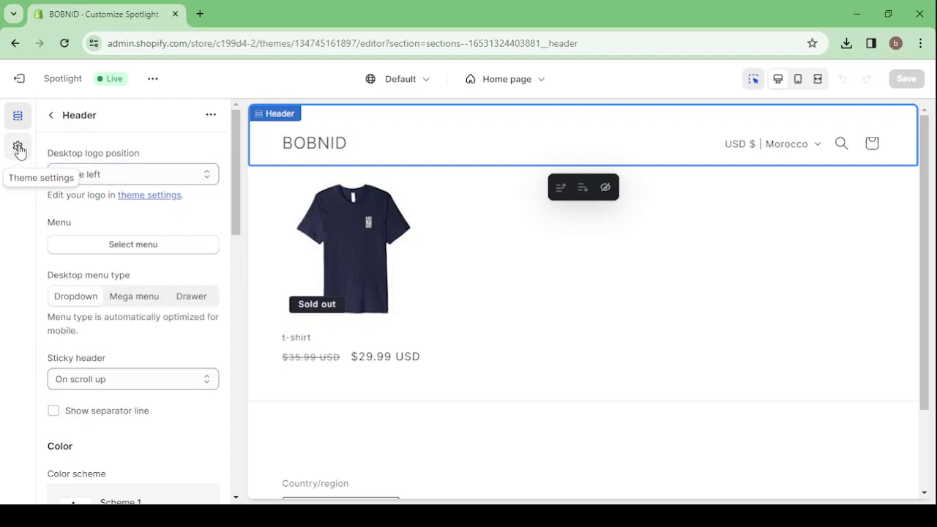
click(149, 149)
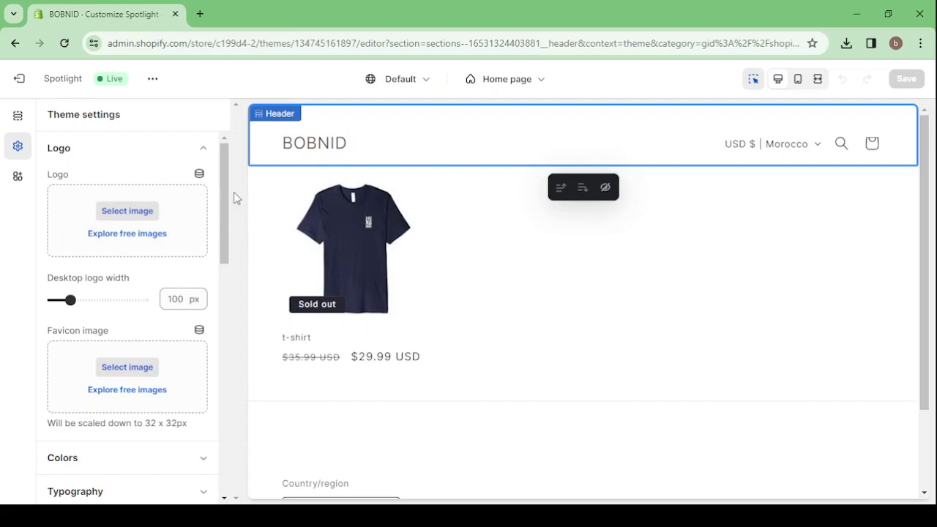
scroll(150, 212, down, 2)
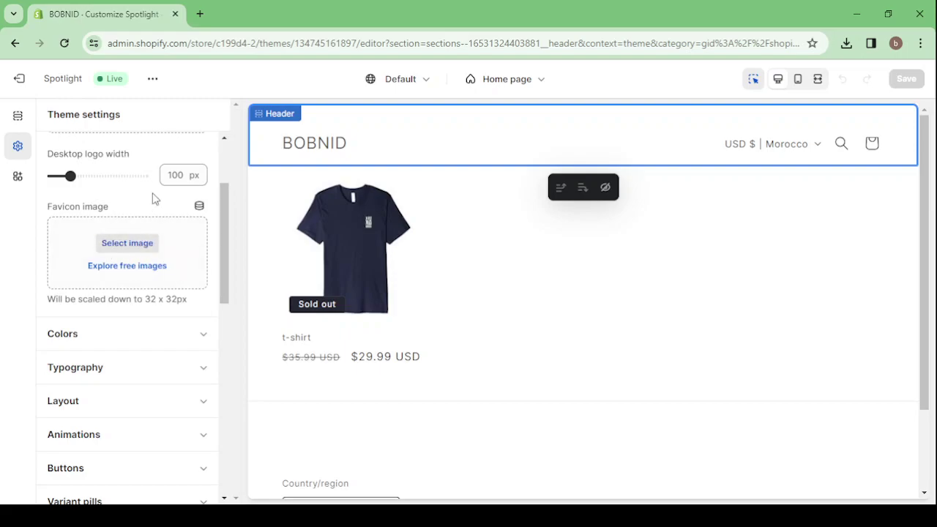
- In the Footer section, enable Show email signup to add the 'Subscribe to our emails' form
scroll(428, 291, down, 1)
scroll(429, 292, up, 1)
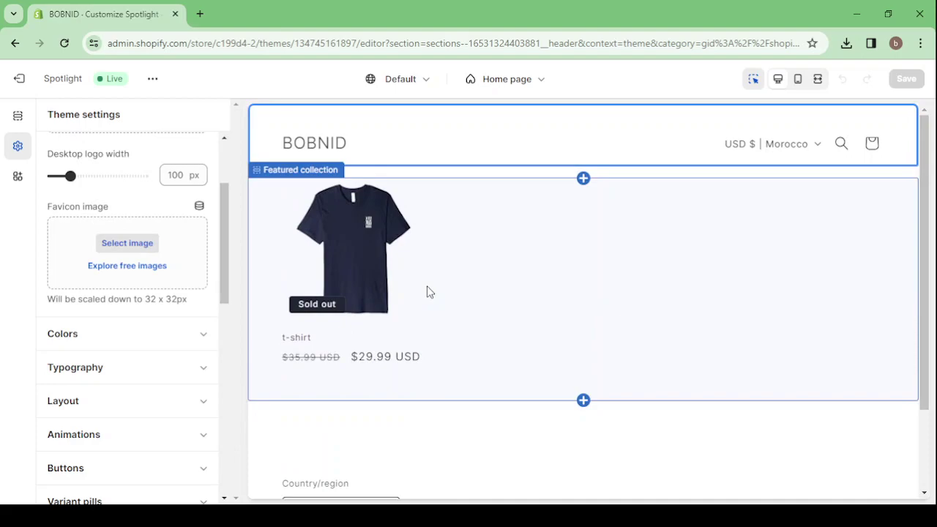
scroll(428, 292, down, 2)
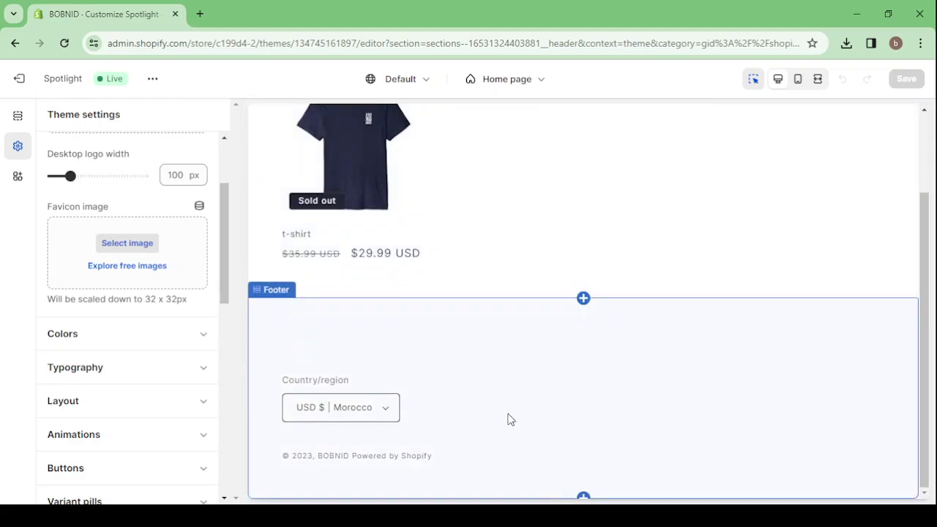
click(441, 463)
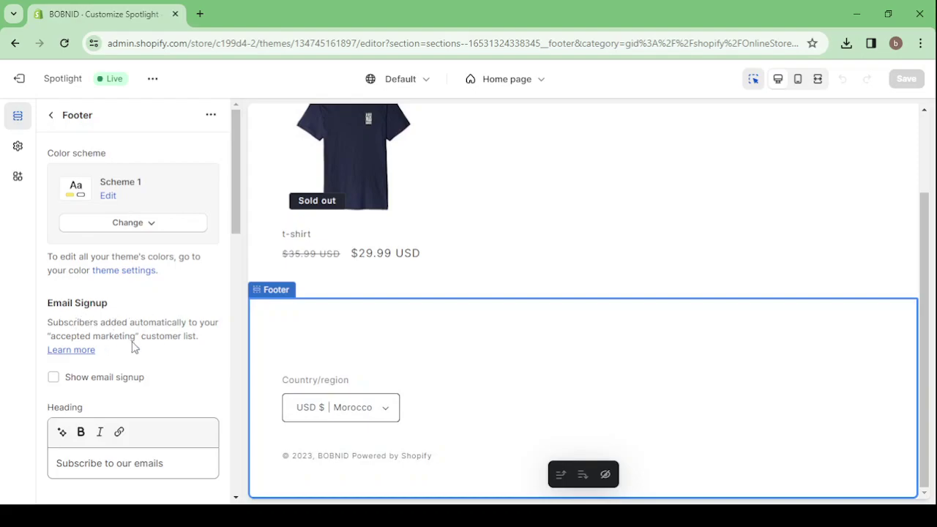
click(54, 378)
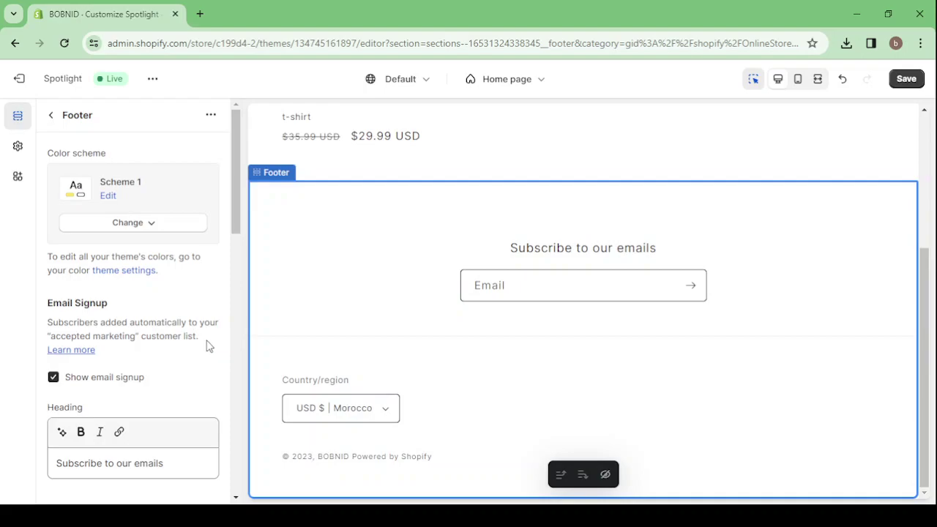
scroll(162, 363, down, 1)
scroll(161, 360, down, 2)
scroll(161, 359, down, 1)
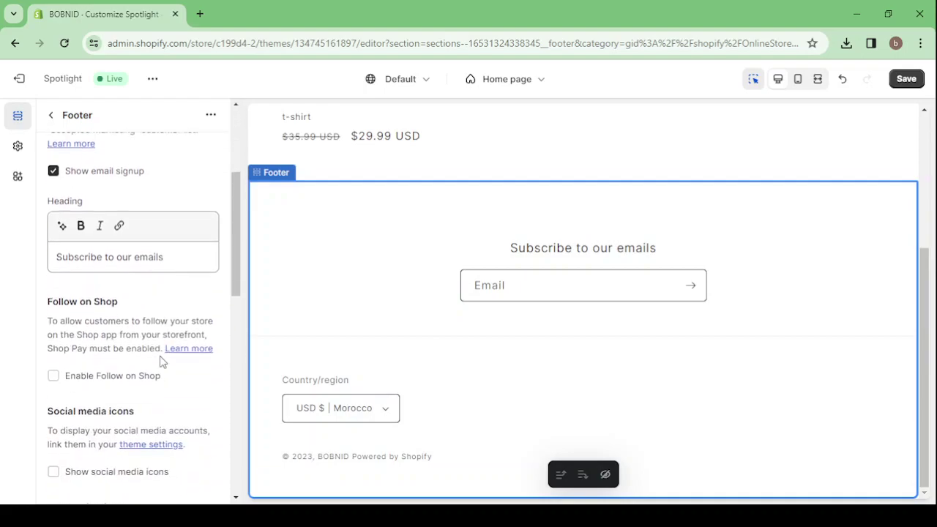
- Change the footer signup heading from 'Subscribe to our emails' to 'Subscribe To Get Free Gift Card'
triple_click(130, 251)
click(175, 250)
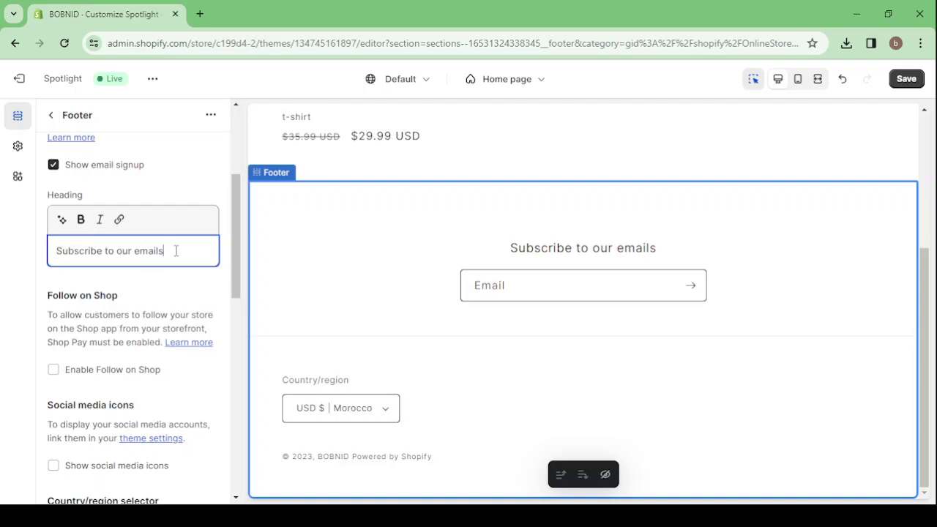
key(BackSpace)
key(BackSpace)
key(BackSpace)
key(BackSpace)
key(BackSpace)
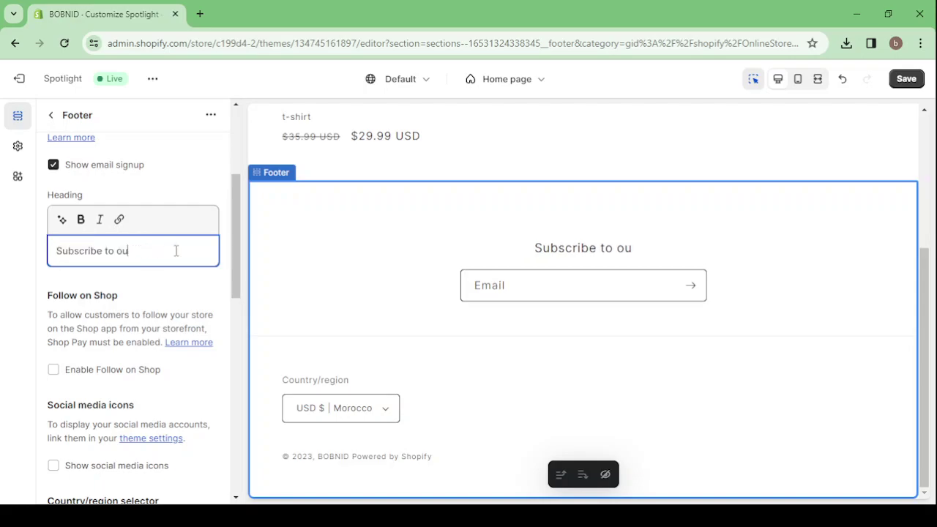
key(BackSpace)
key(BackSpace)
key(BackSpace)
key(BackSpace)
key(BackSpace)
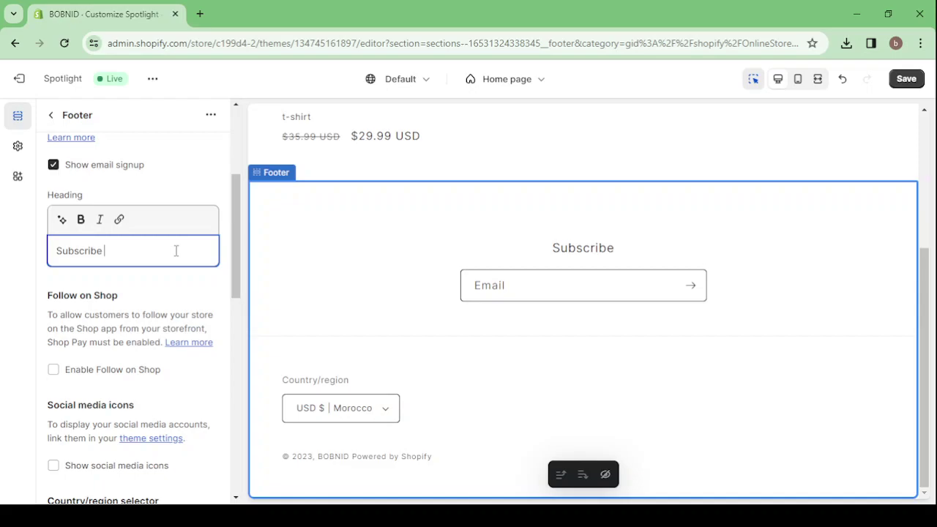
text(F)
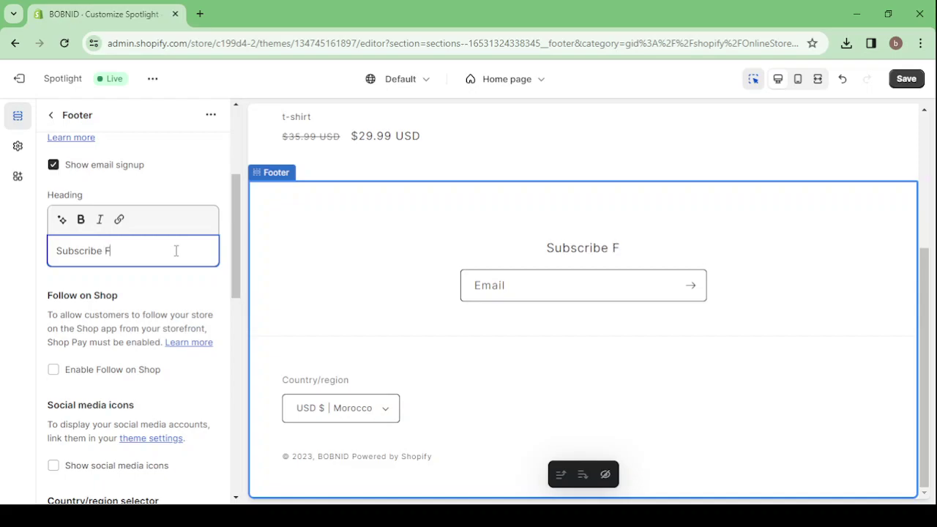
key(BackSpace)
text(T)
text(o)
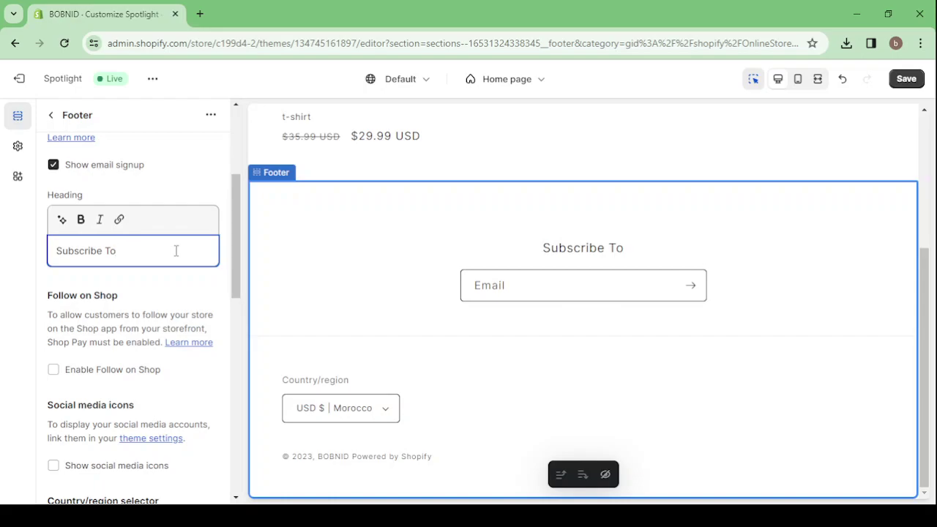
text( G)
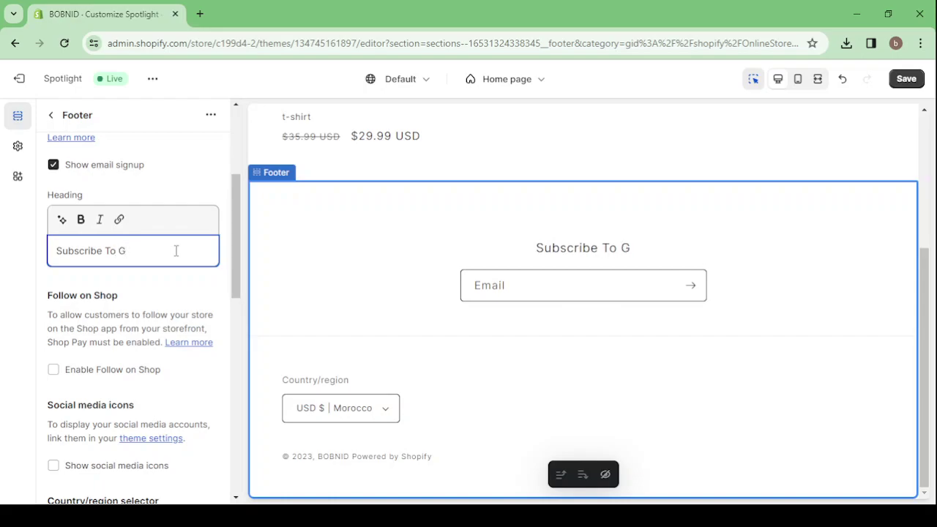
text(et F)
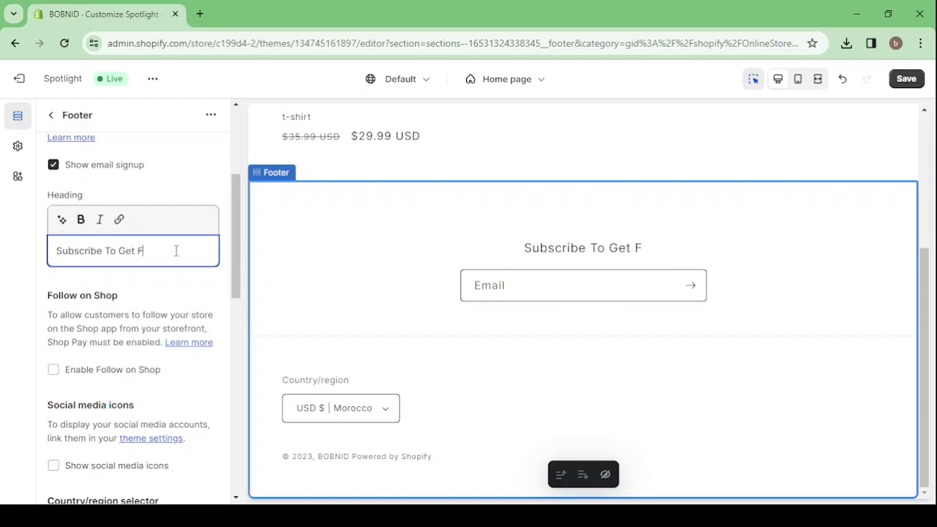
text(ree )
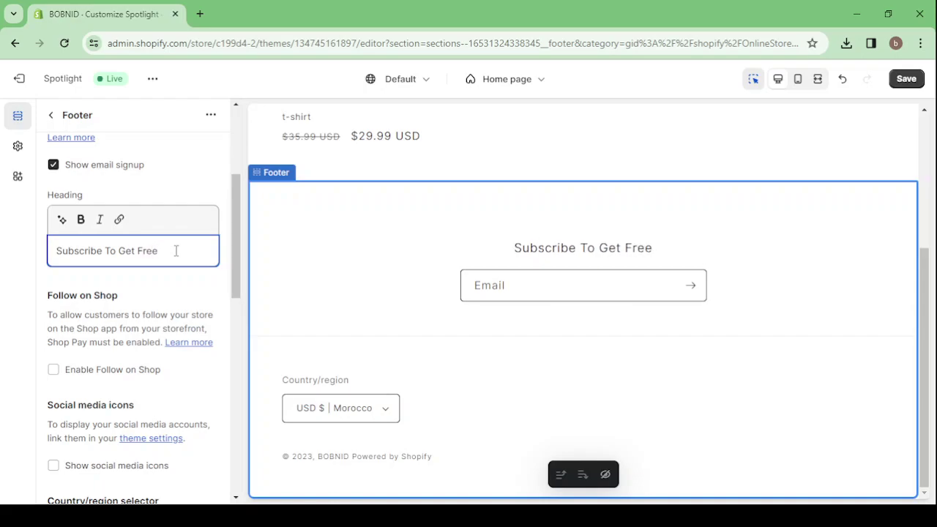
text(Gif)
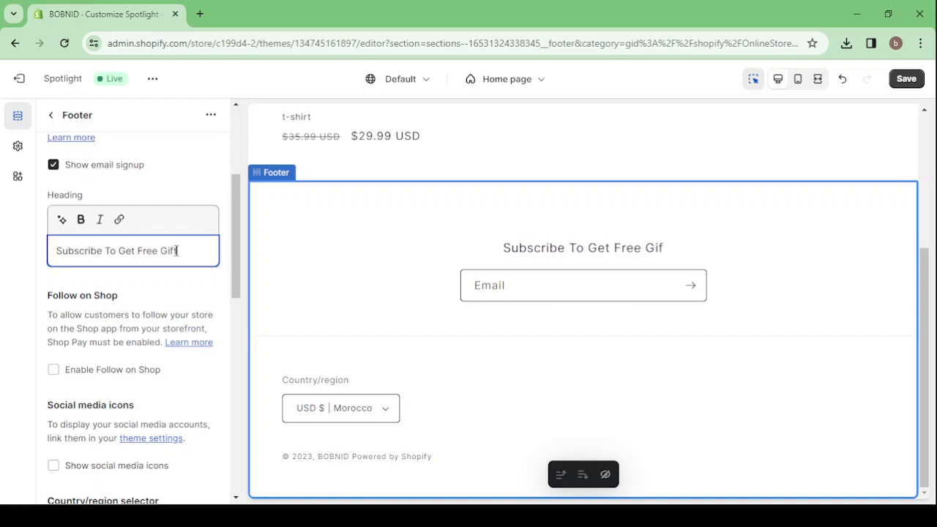
text(t)
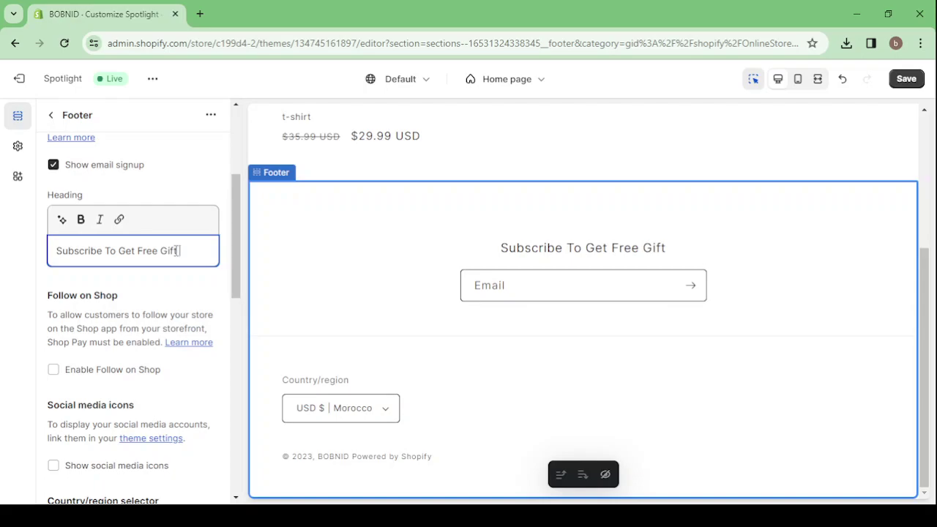
text( C)
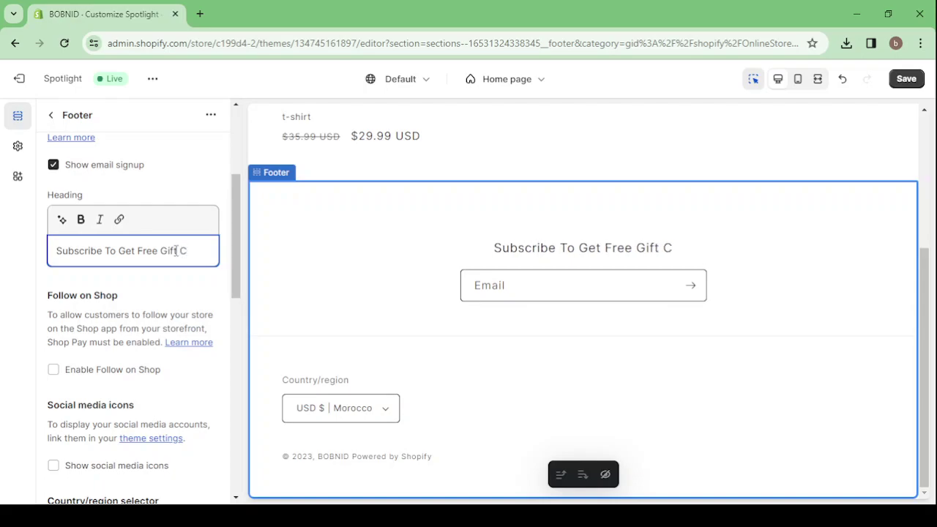
text(ard)
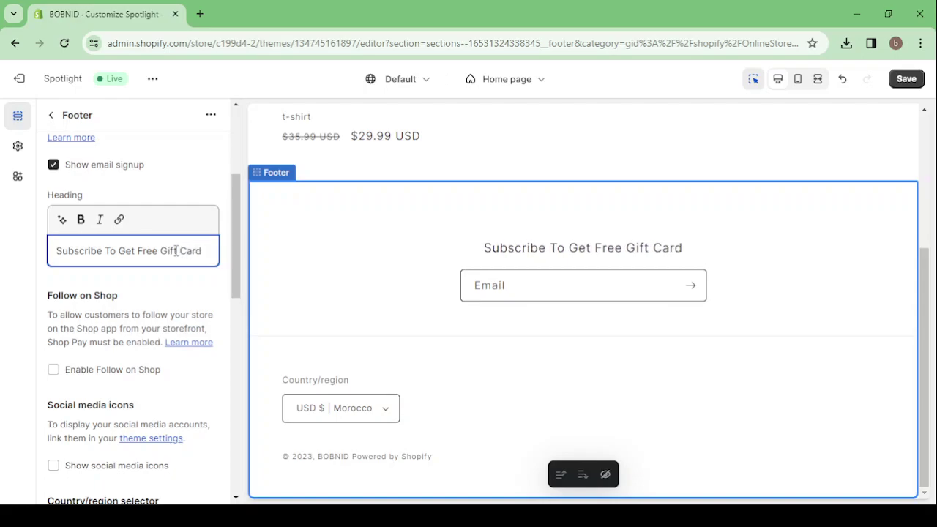